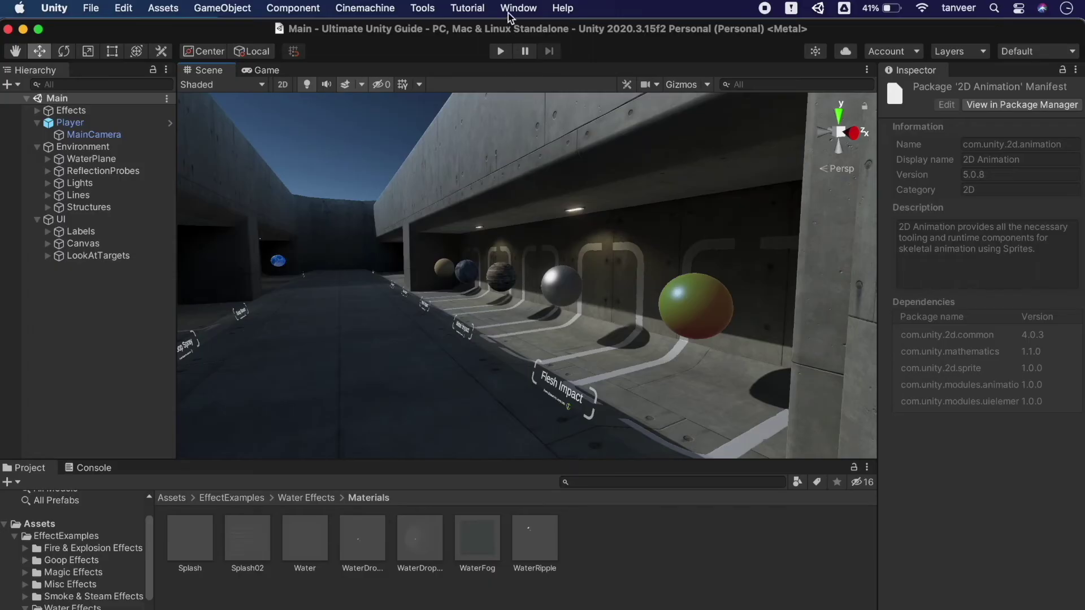
Open the Package Manager and filter the package list by 'search'.
click(510, 12)
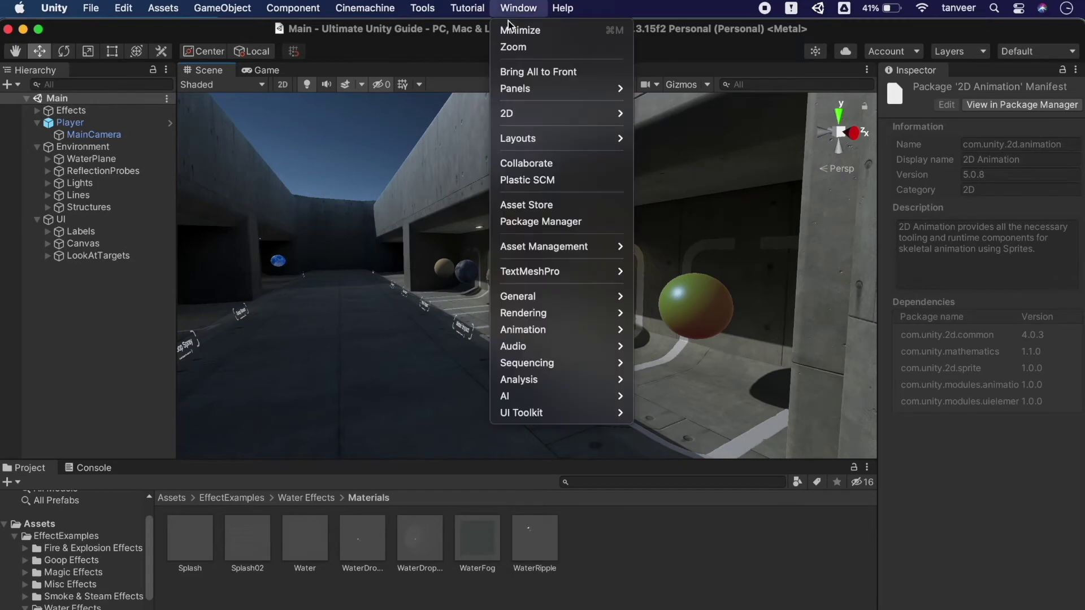
click(583, 226)
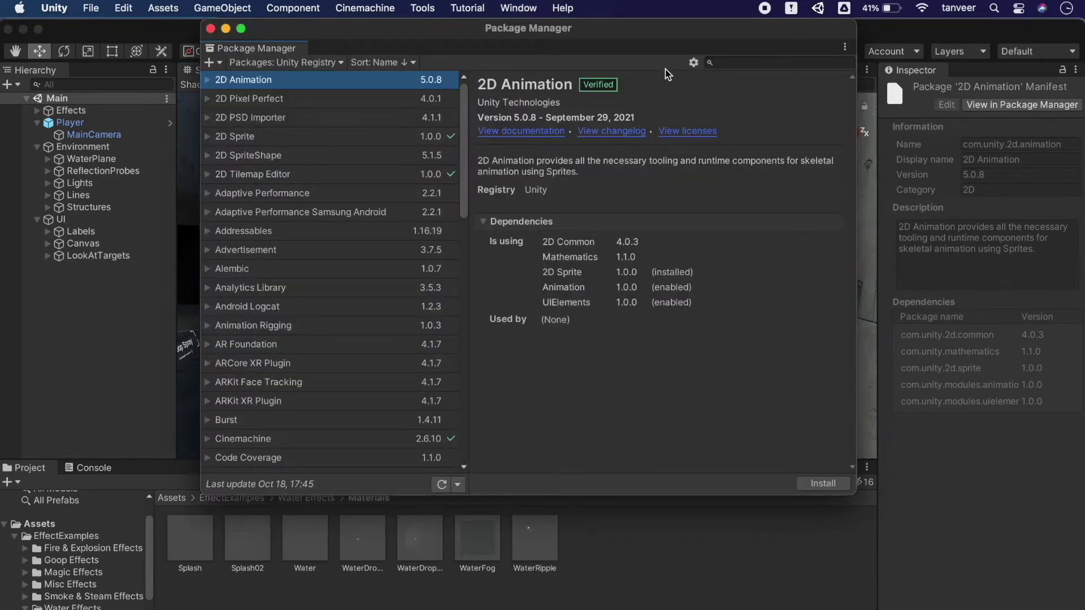
click(720, 62)
text(search)
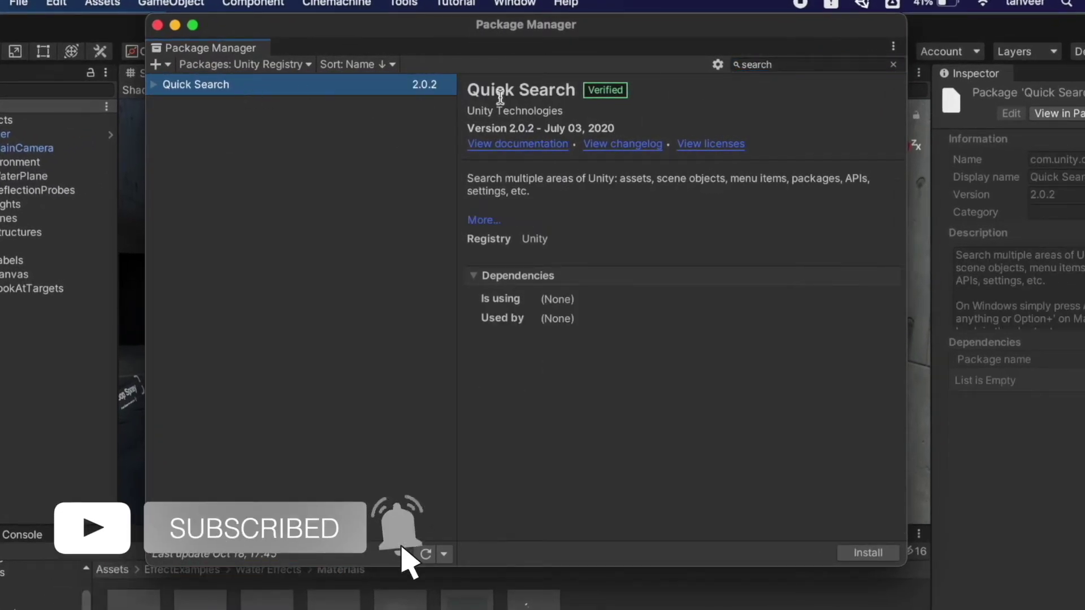
Install Quick Search with the default setup options and close the Package Manager.
click(891, 558)
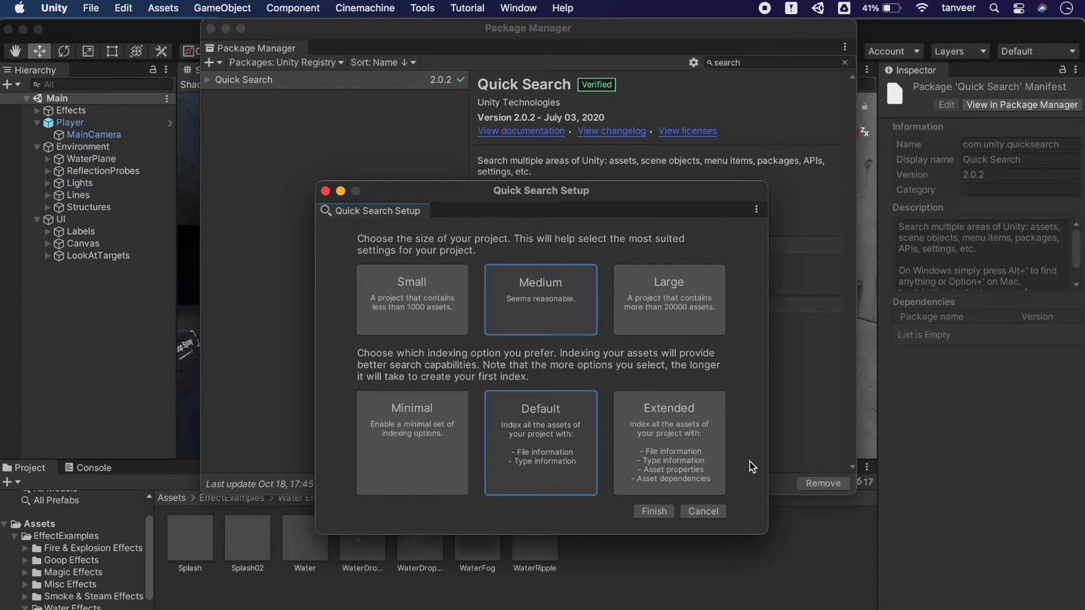
click(653, 511)
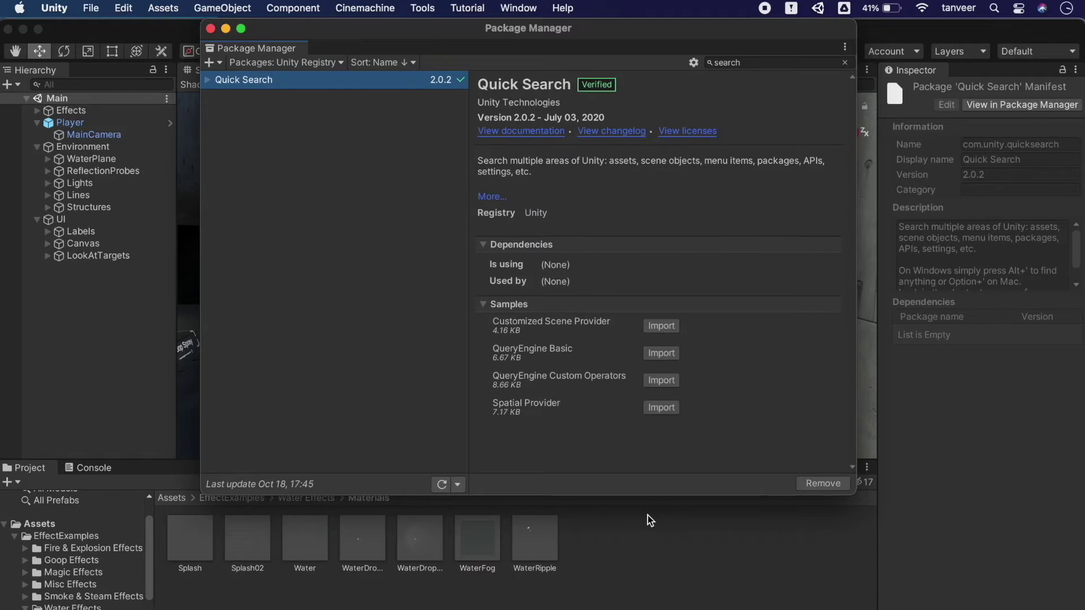
click(211, 29)
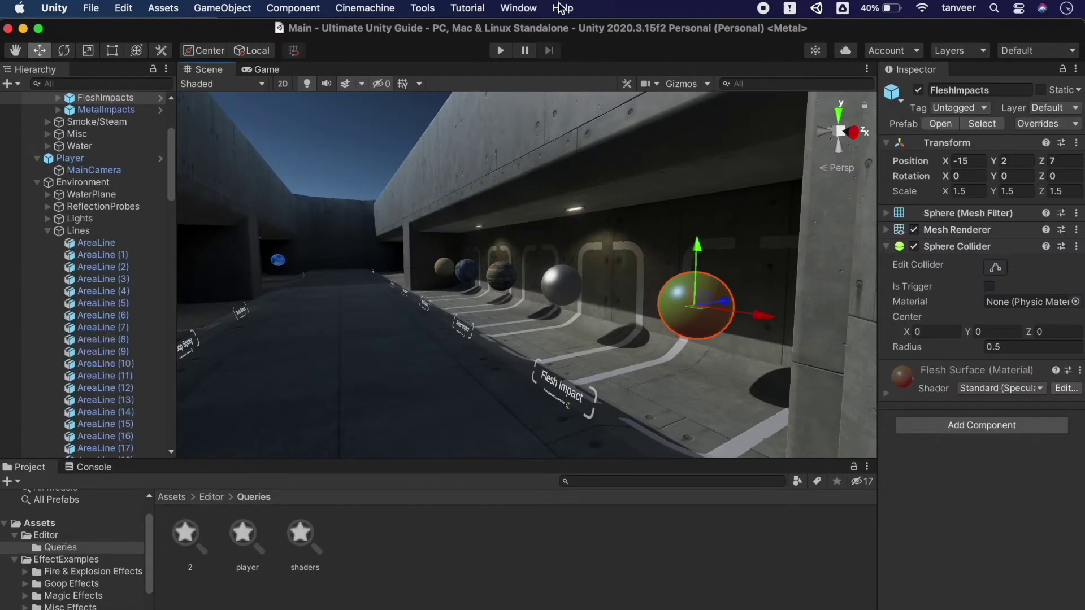
Open Quick Search from the Help menu and replace the old shaders query with 'player'.
click(561, 7)
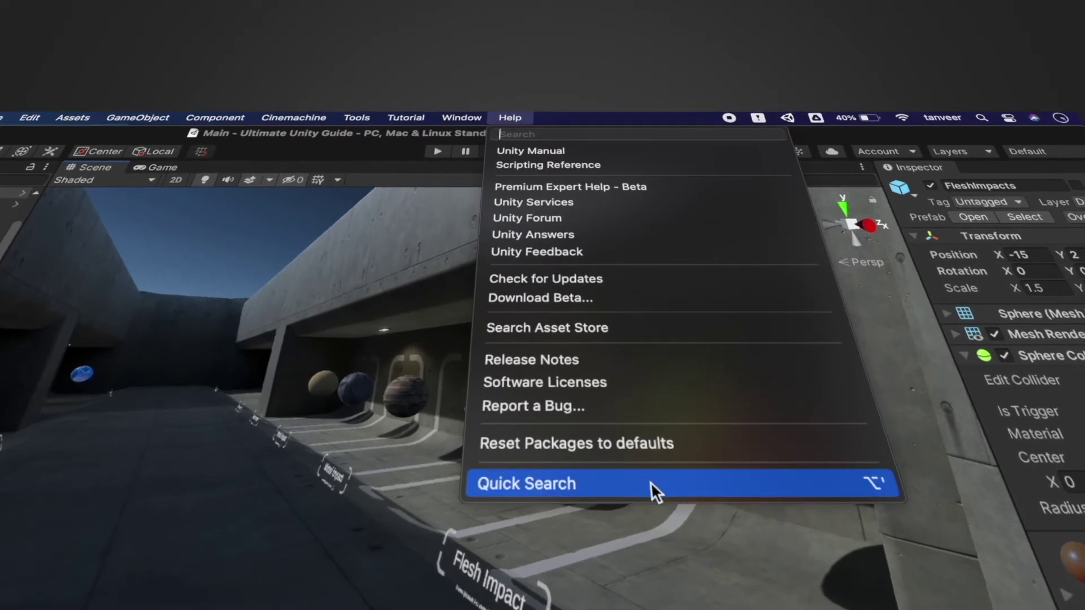
click(651, 482)
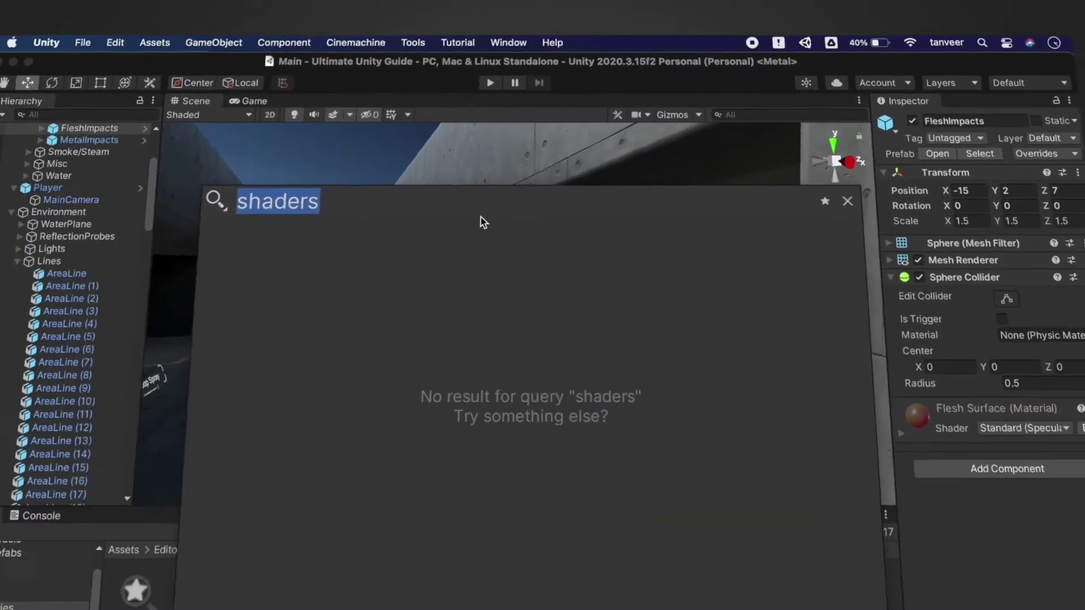
key(BackSpace)
text(pl)
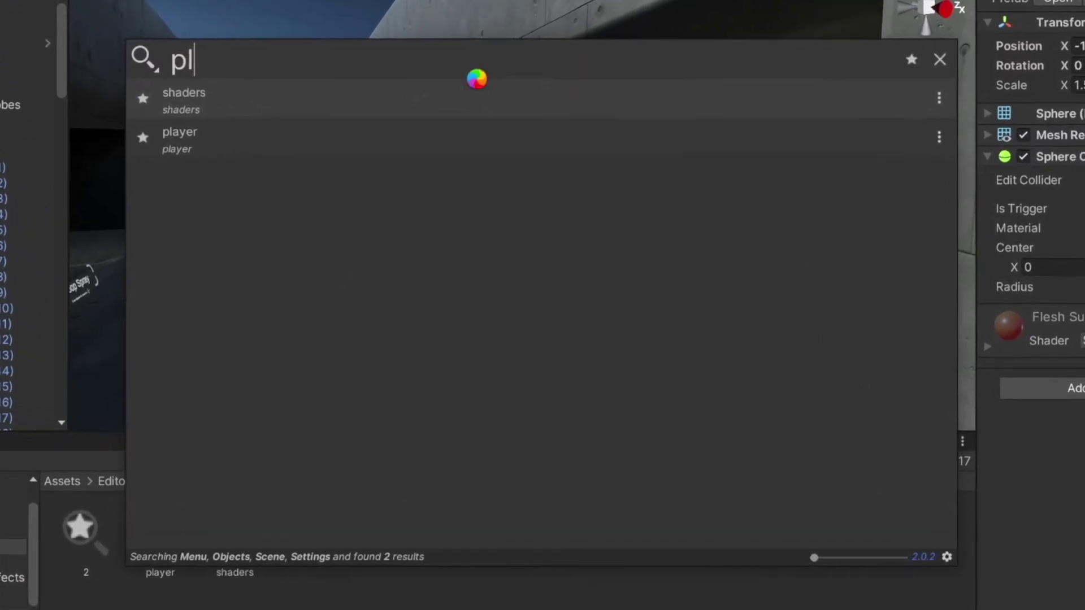
text(ayer)
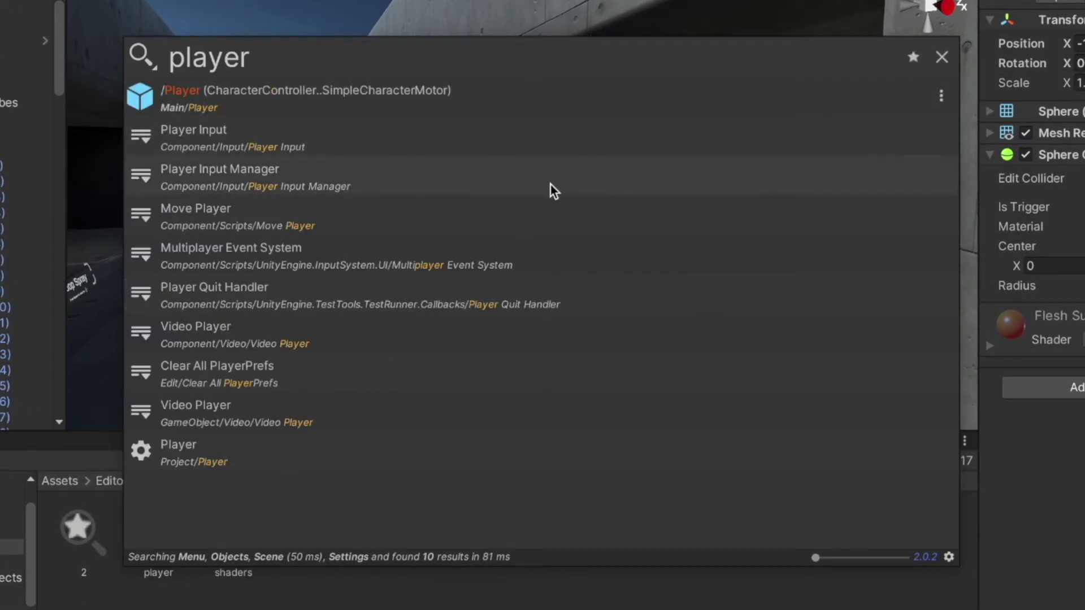
Browse the player results, from Player Input Manager to Player settings, then select the query text.
click(490, 181)
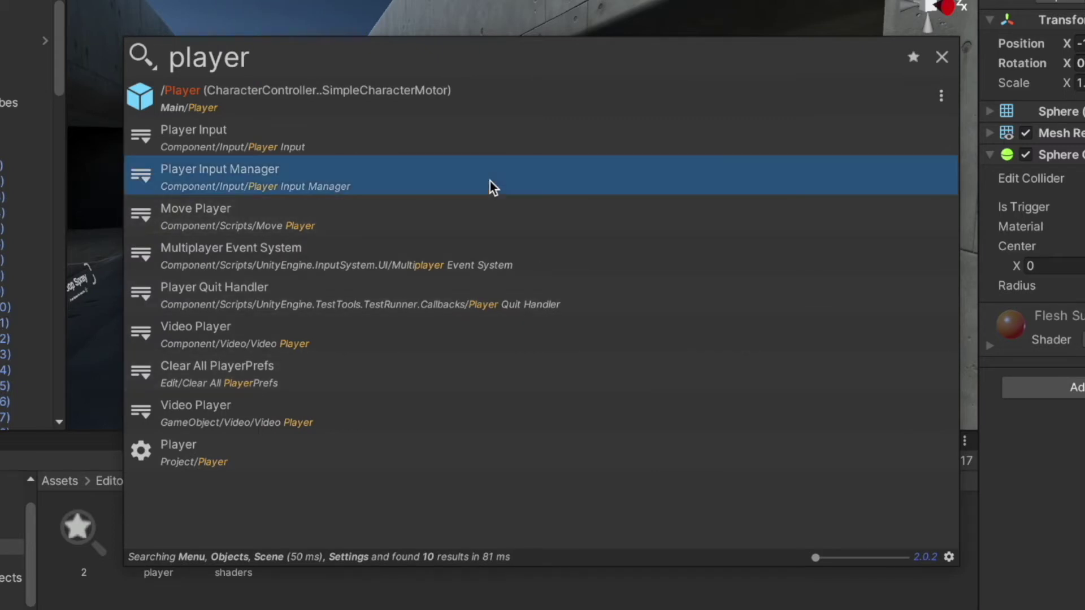
click(476, 251)
click(478, 291)
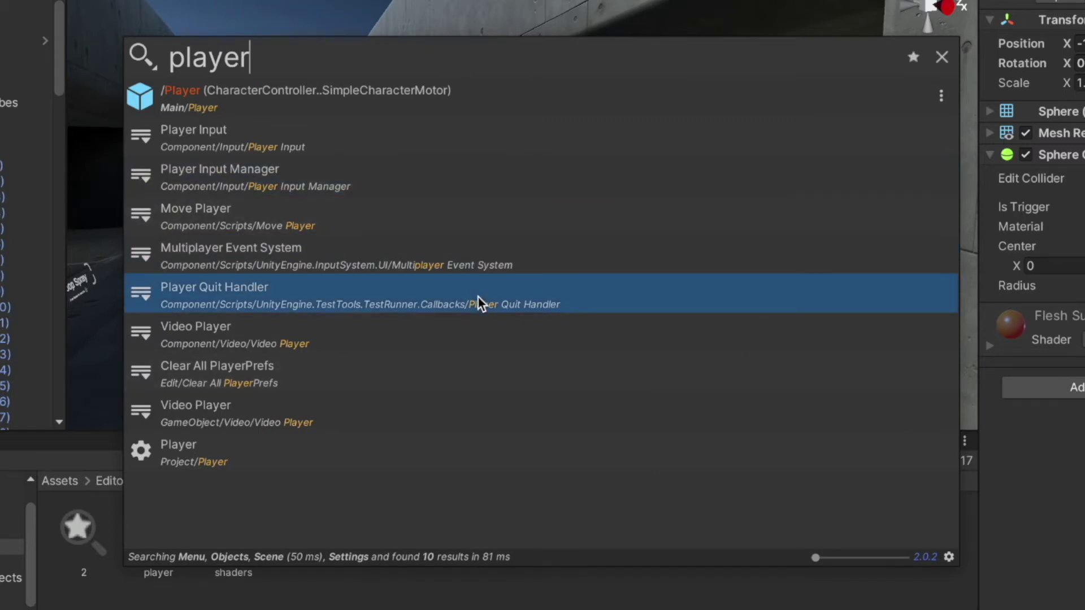
click(355, 423)
click(354, 452)
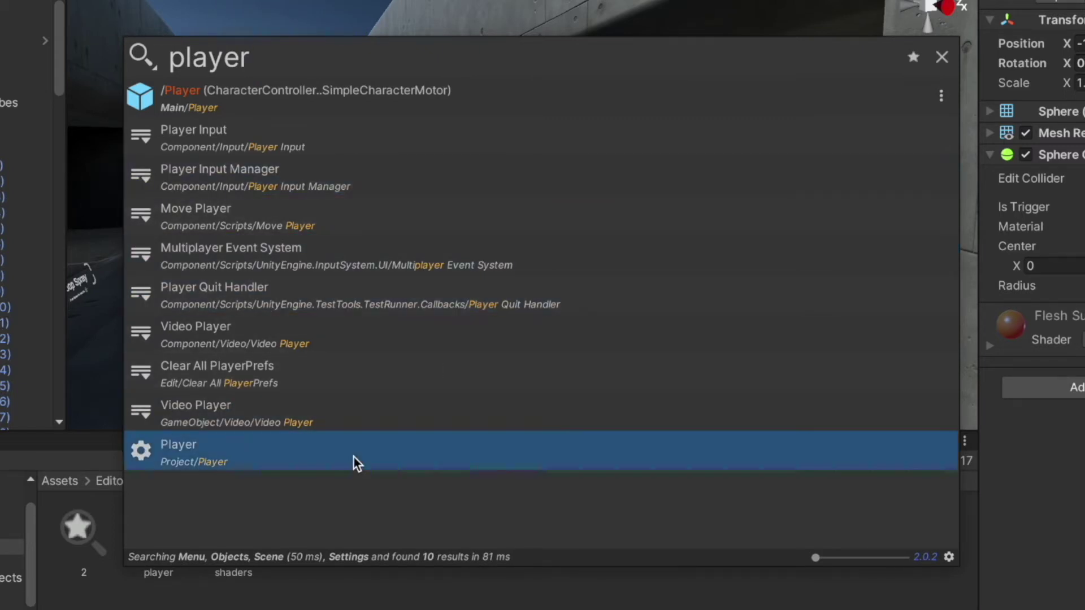
double_click(334, 62)
Search 'wall', scroll through its results, then change the query to 'endwall'.
text(wall)
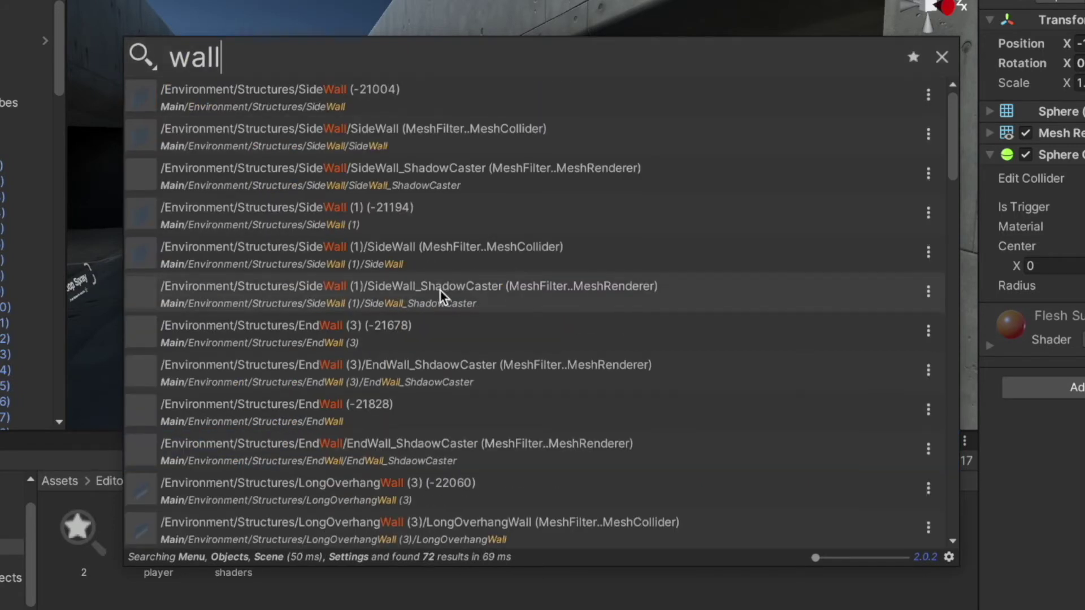
scroll(440, 289, down, 12)
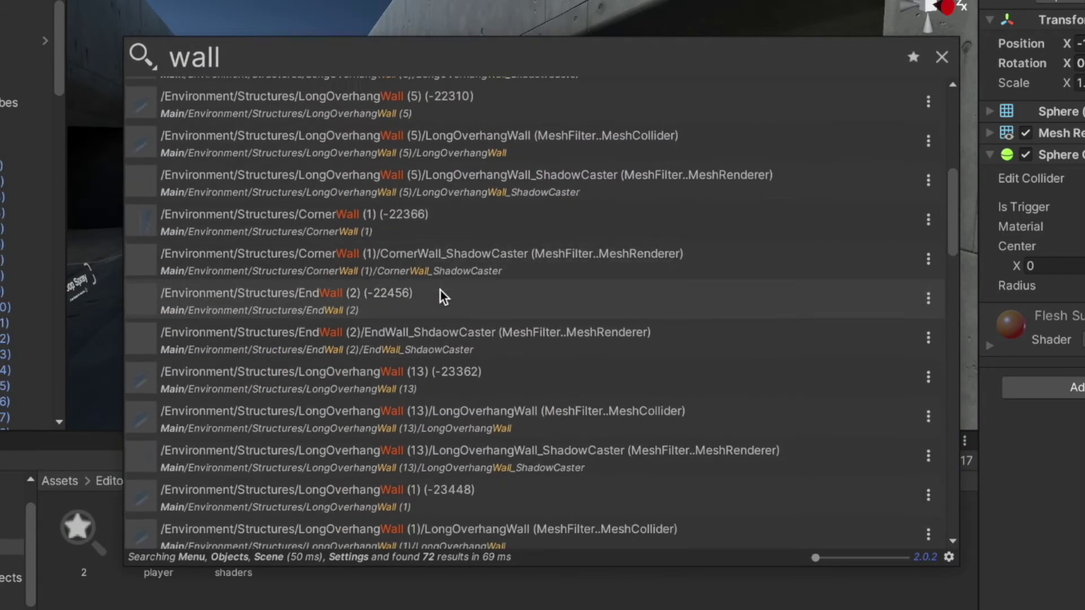
scroll(440, 289, up, 12)
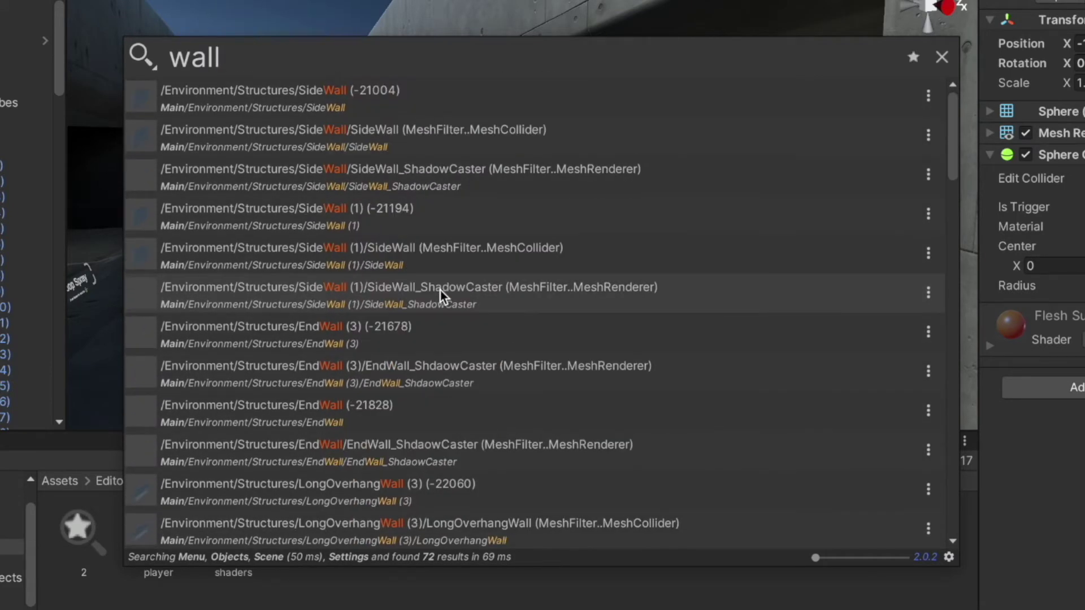
key(Home)
text(end)
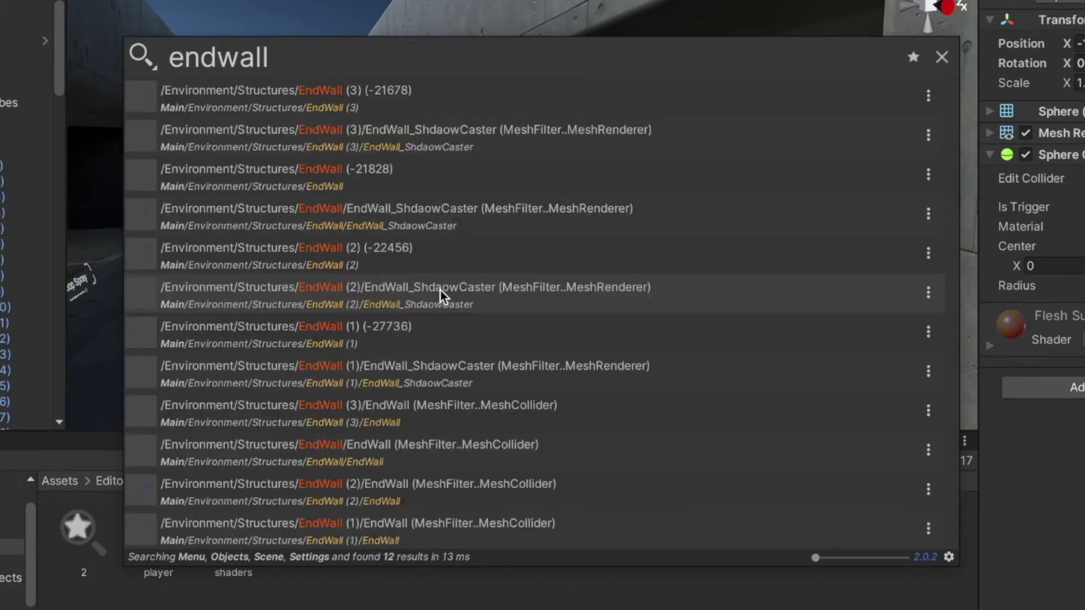
Replace the query with 'player', then with 'shader' to list shader creation commands.
key(ctrl+a)
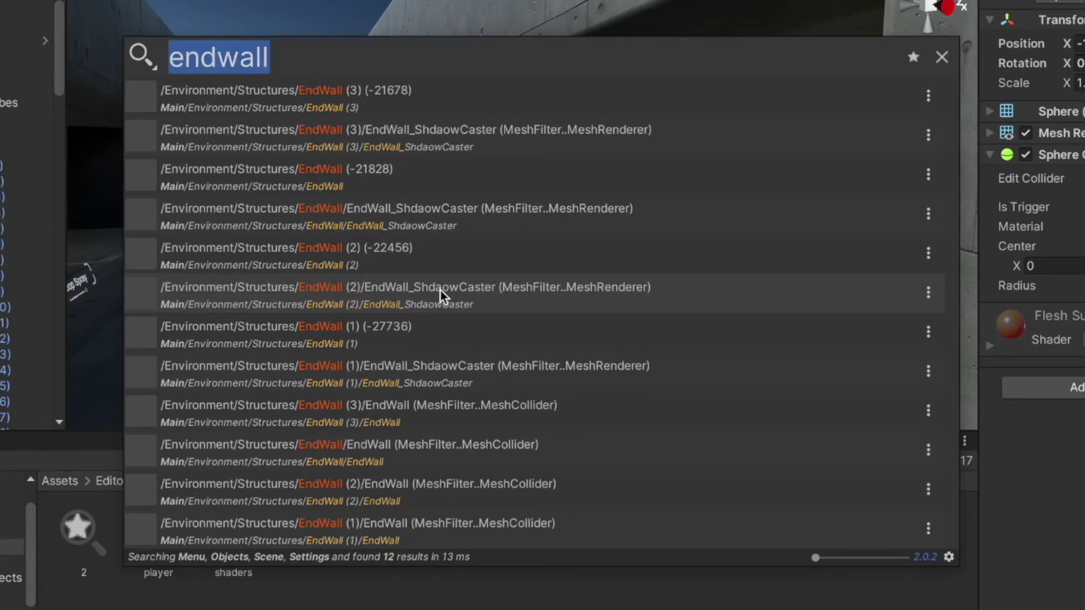
text(pla)
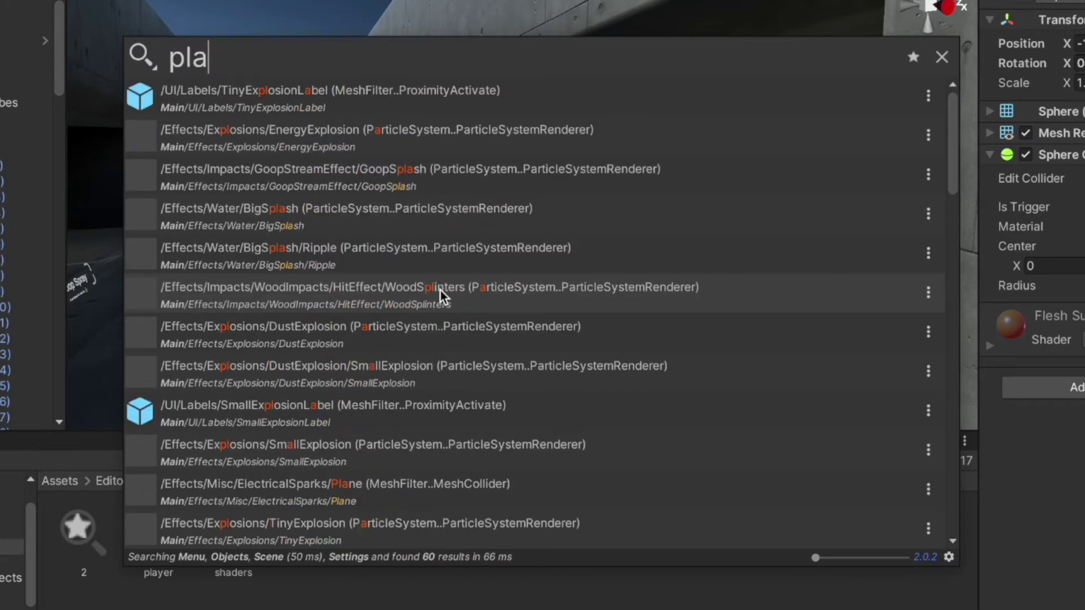
text(yer)
key(ctrl+a)
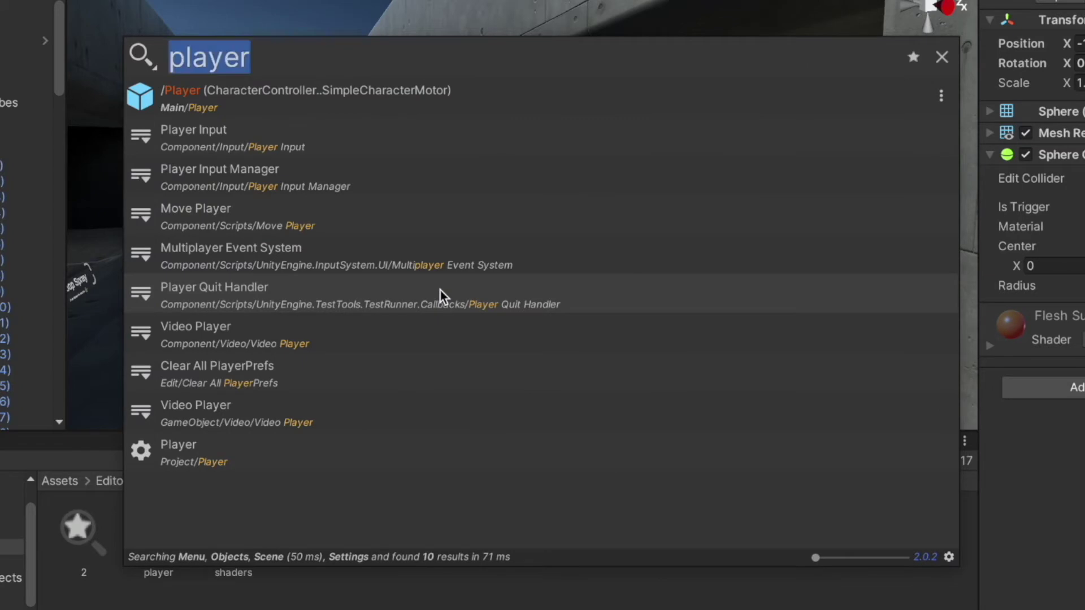
text(shader)
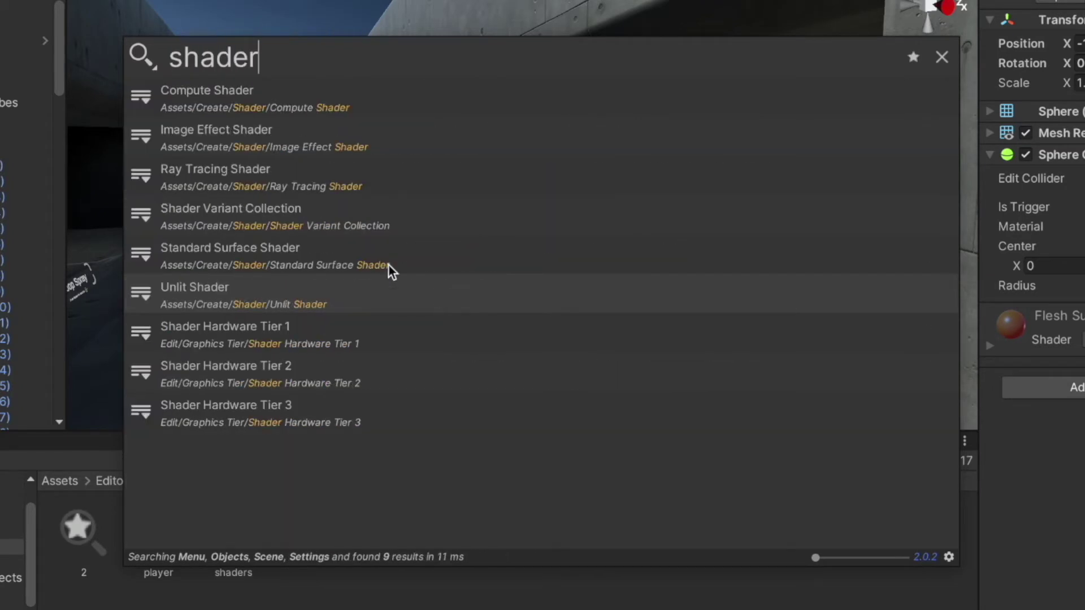
click(148, 62)
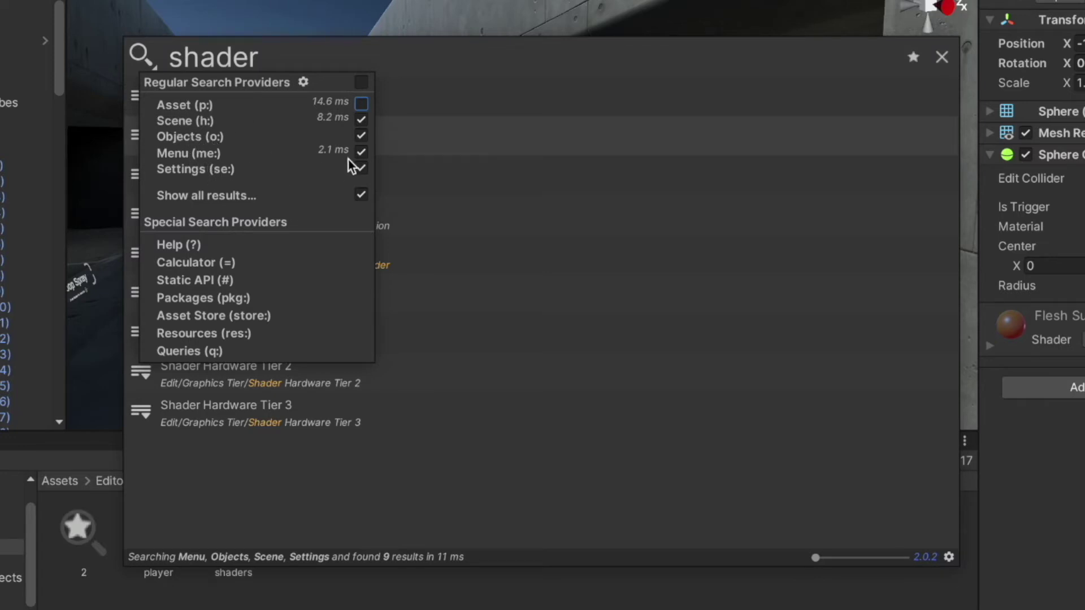
Exclude the Objects (o:) provider from the search, keeping Menu enabled.
click(361, 136)
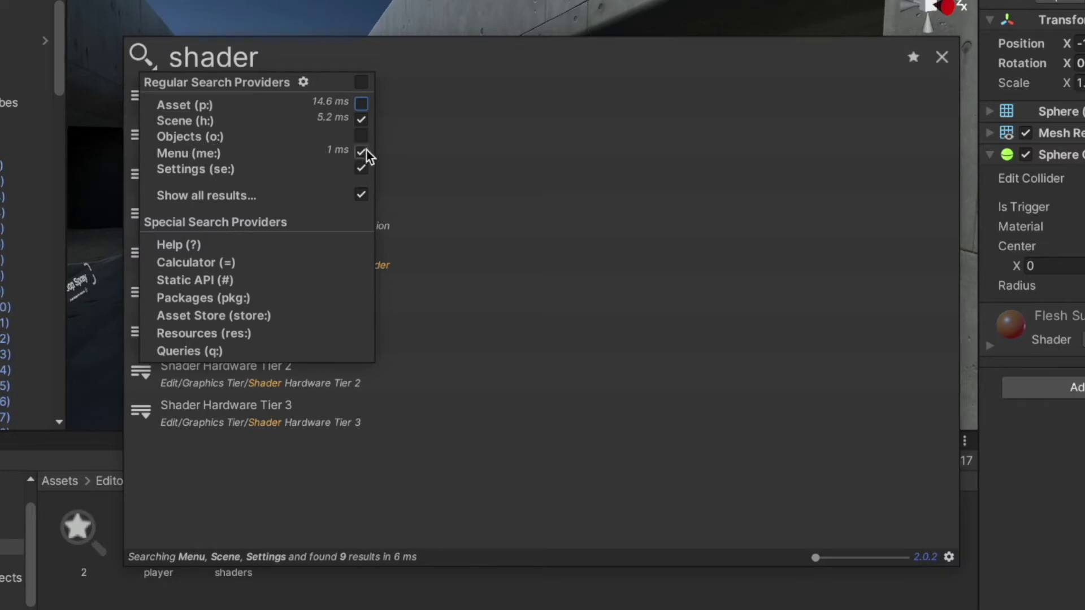
click(365, 151)
click(365, 151)
click(271, 56)
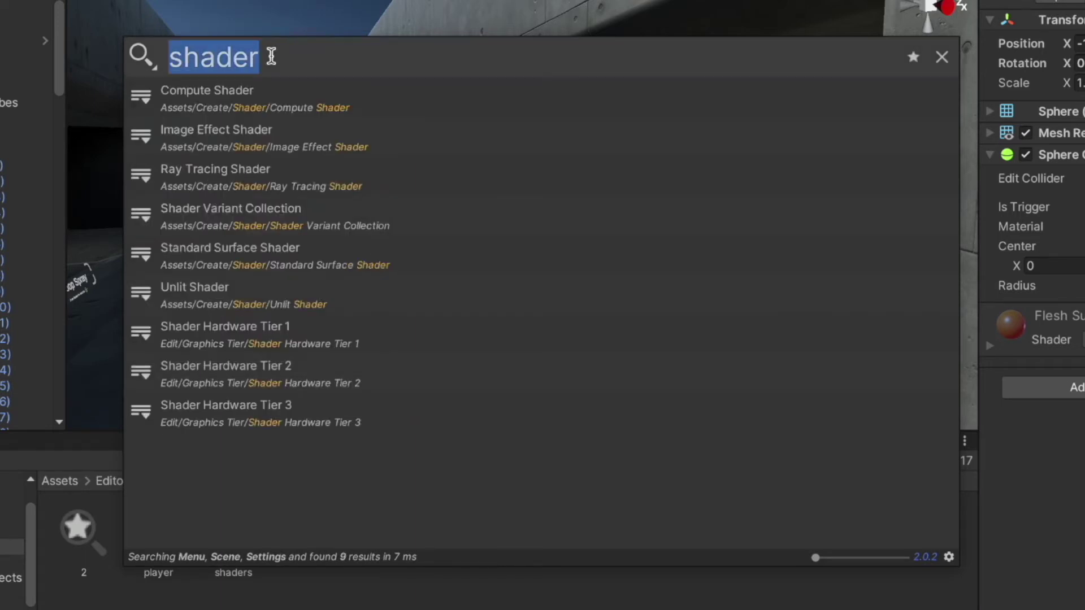
Search 'wall', then clear it and search 'player' again.
text(wla)
key(BackSpace)
key(BackSpace)
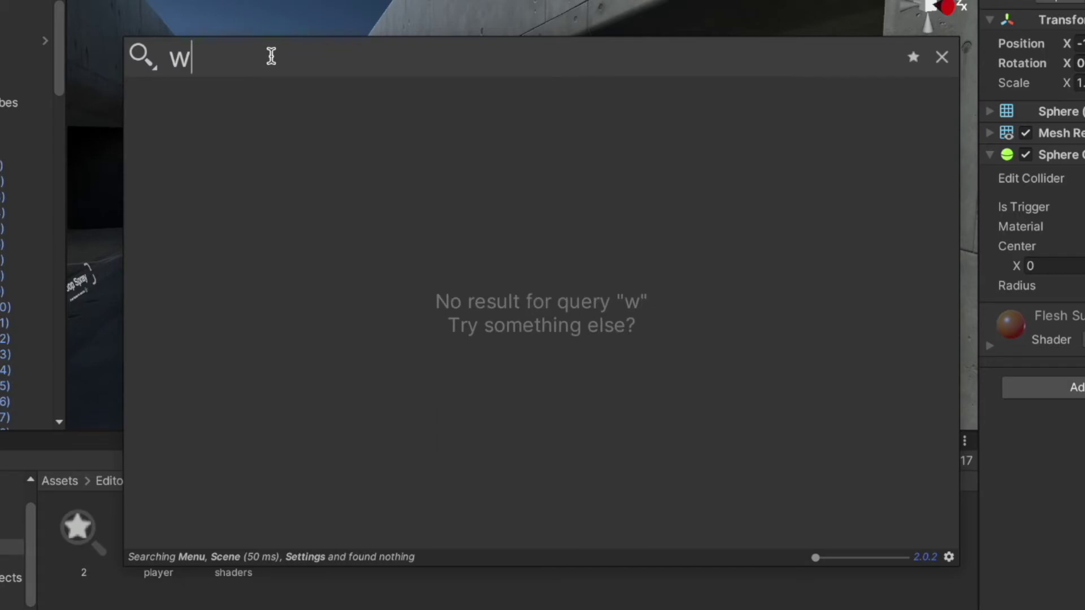
text(alls)
key(BackSpace)
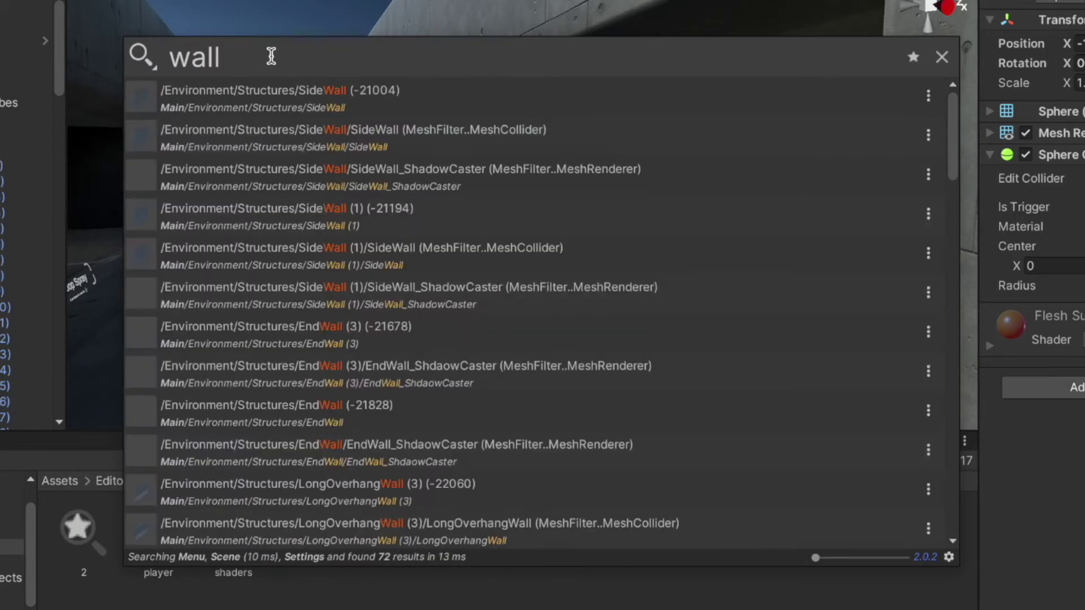
key(BackSpace)
key(BackSpace)
key(BackSpace)
key(BackSpace)
text(player)
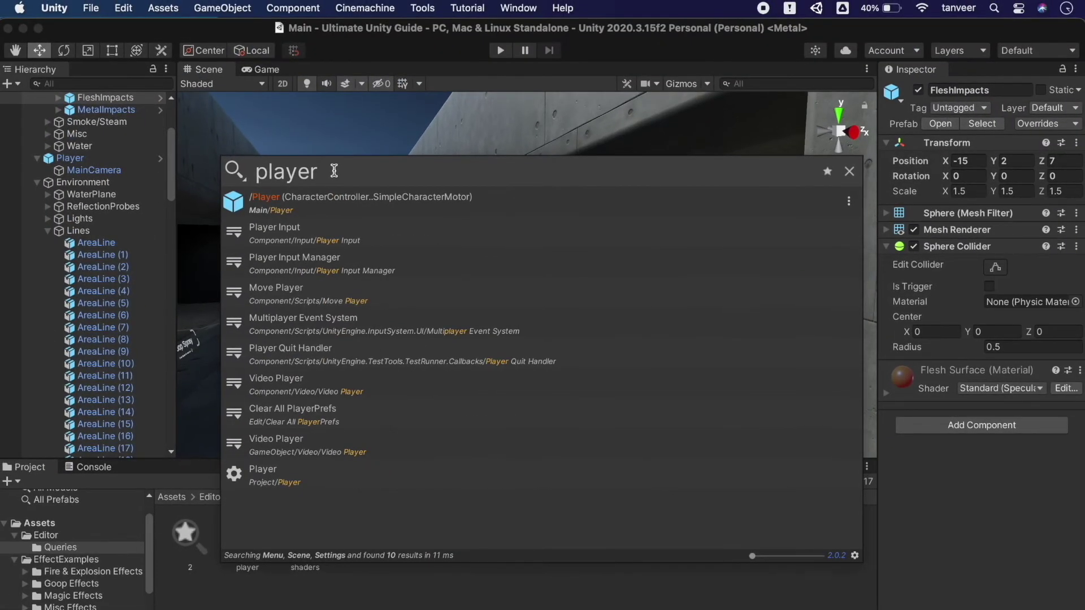
click(240, 175)
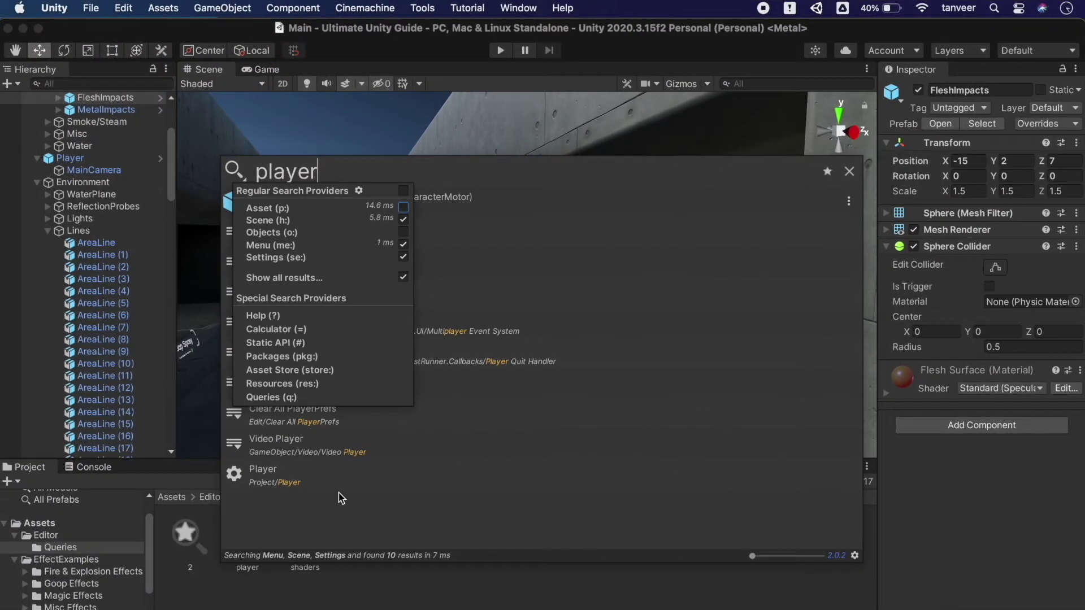
click(291, 560)
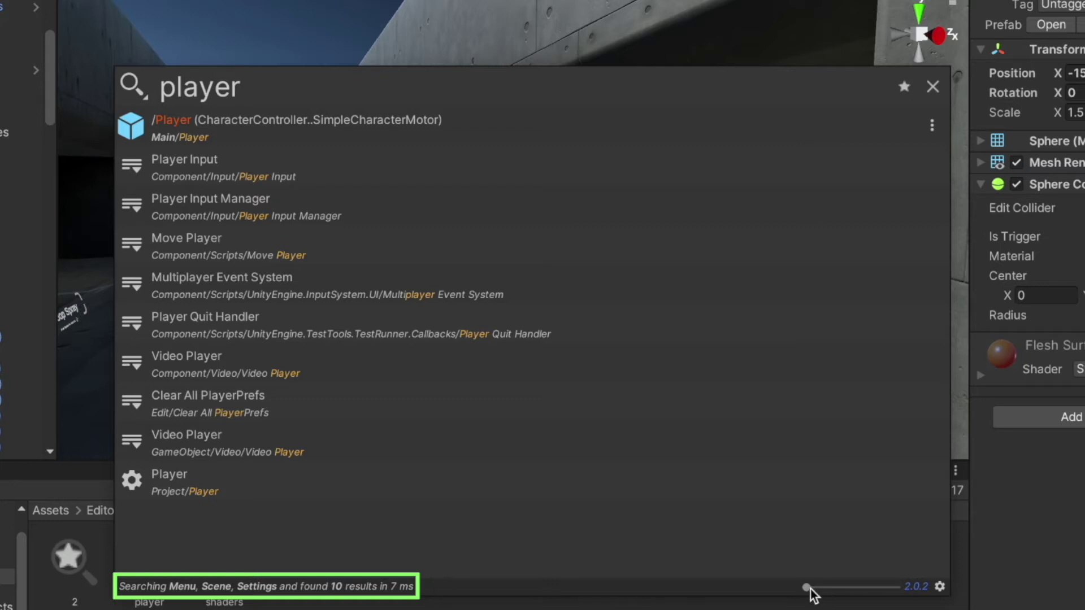
mouse_move(806, 587)
mouse_down()
mouse_move(855, 586)
mouse_move(792, 587)
mouse_move(898, 586)
mouse_move(805, 587)
mouse_up()
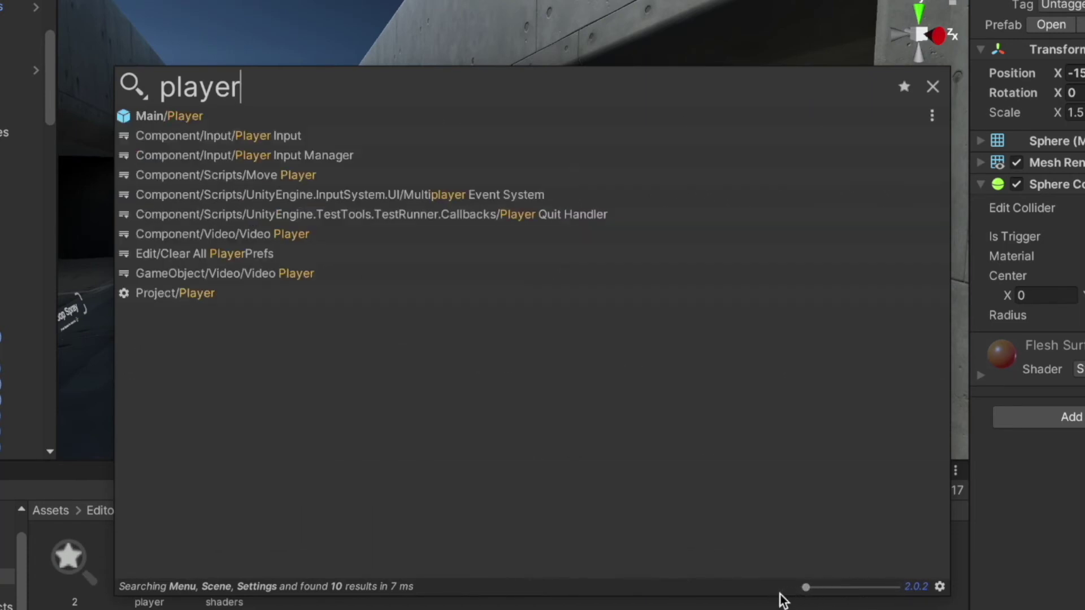
Save the 'player' search as a query, clear the field, and rerun the saved query.
click(903, 91)
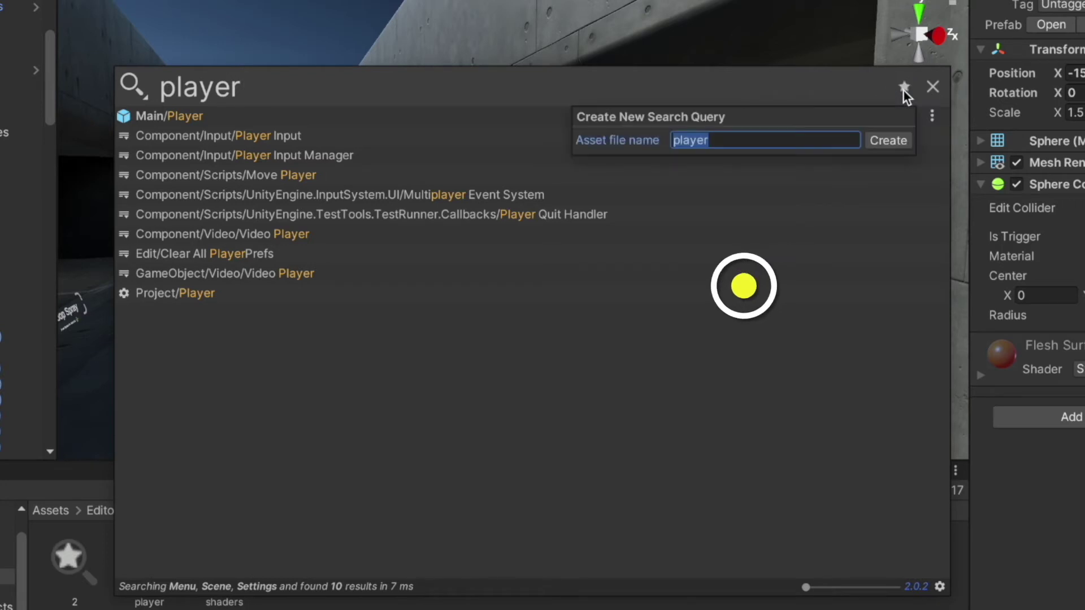
click(891, 142)
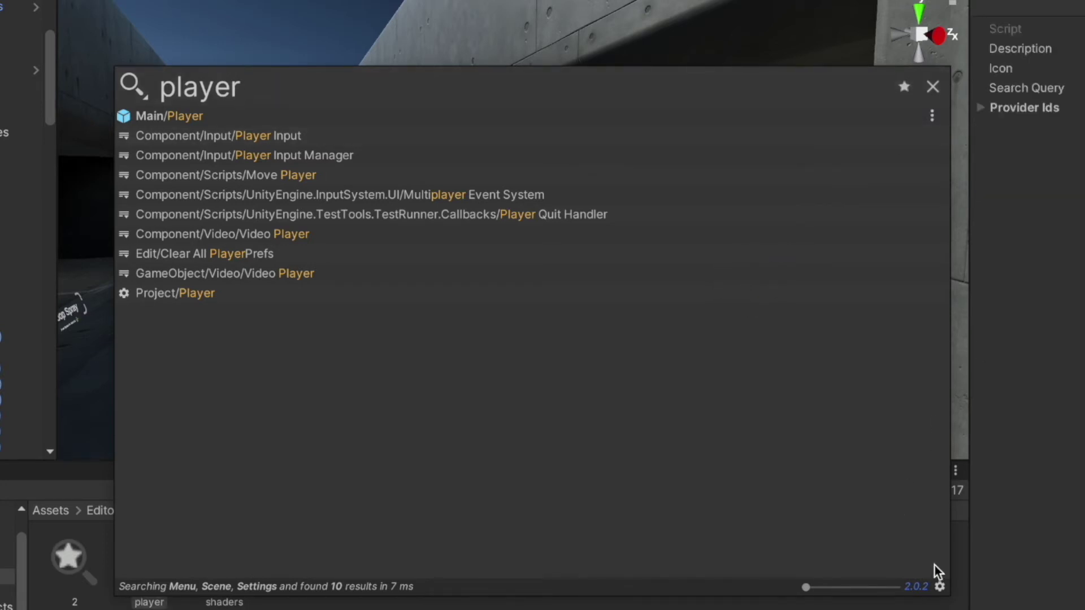
click(939, 587)
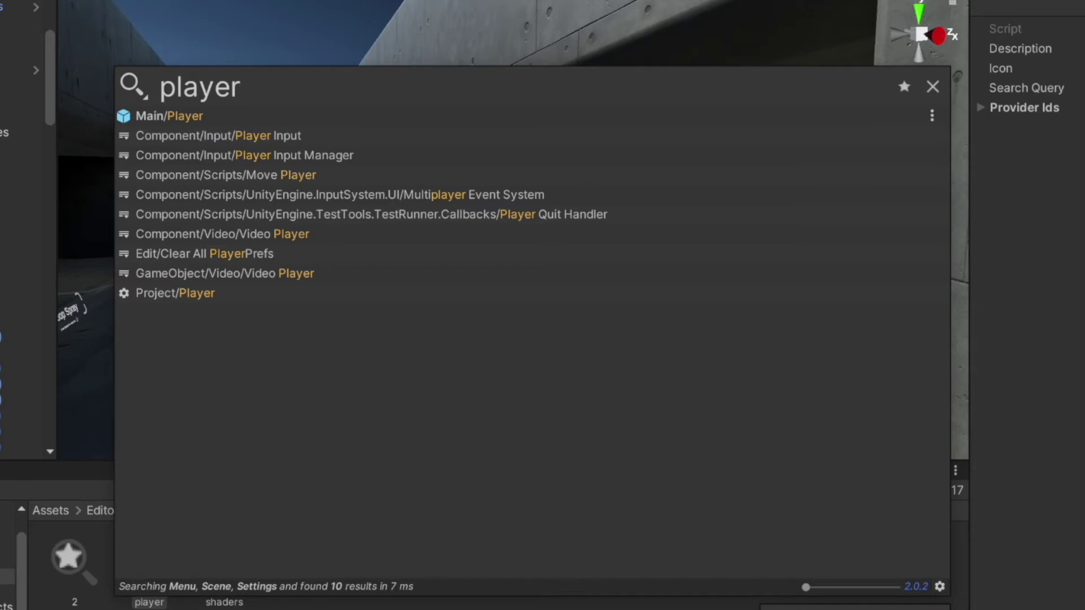
click(503, 91)
key(BackSpace)
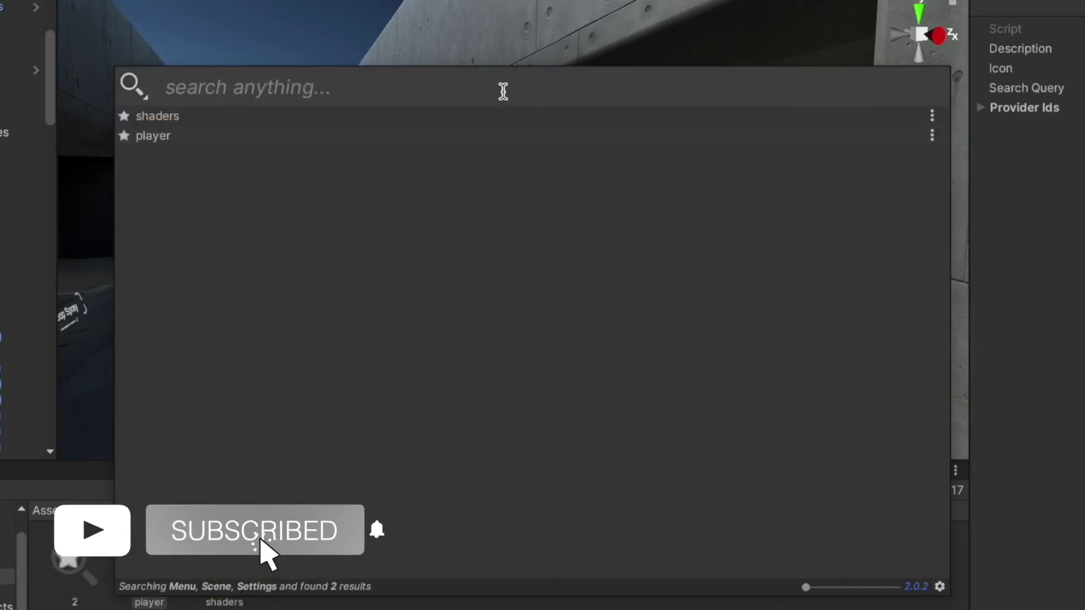
click(160, 141)
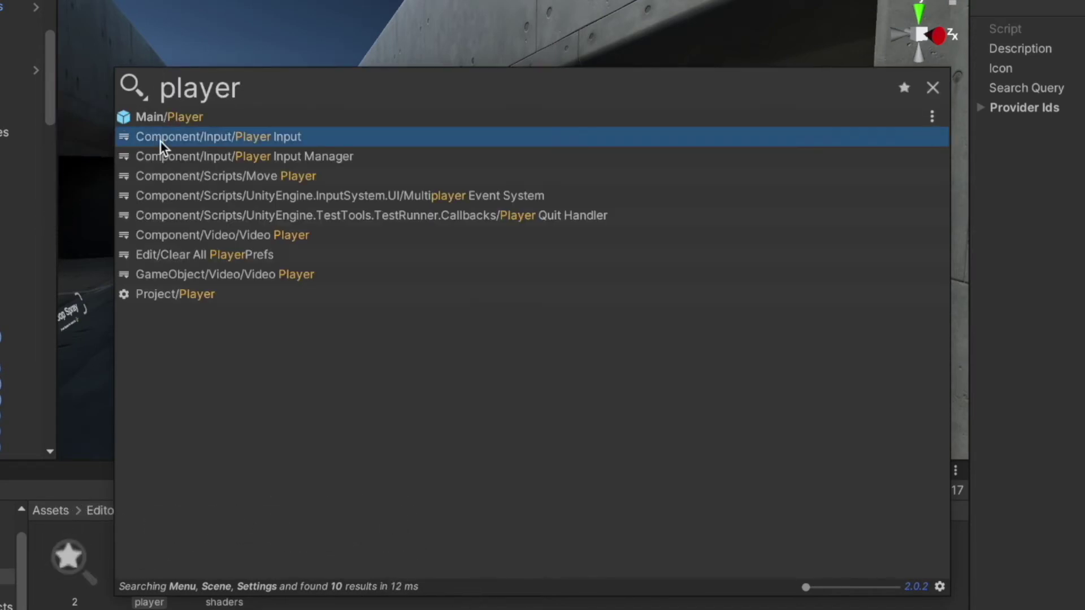
Select the Project/Player result, then use Main/Player's actions to select it in the scene.
click(321, 291)
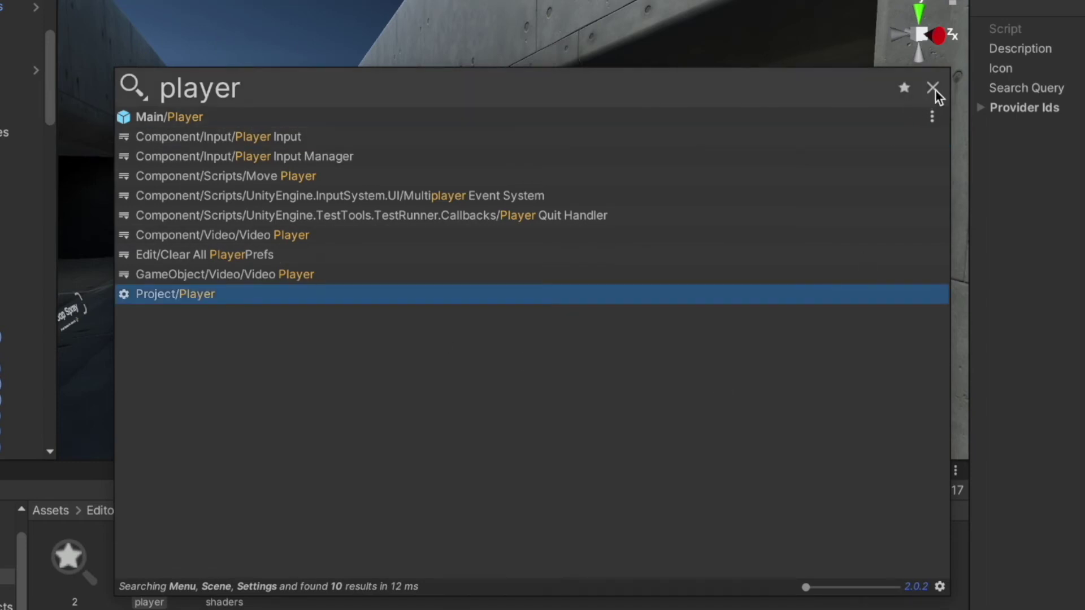
click(932, 116)
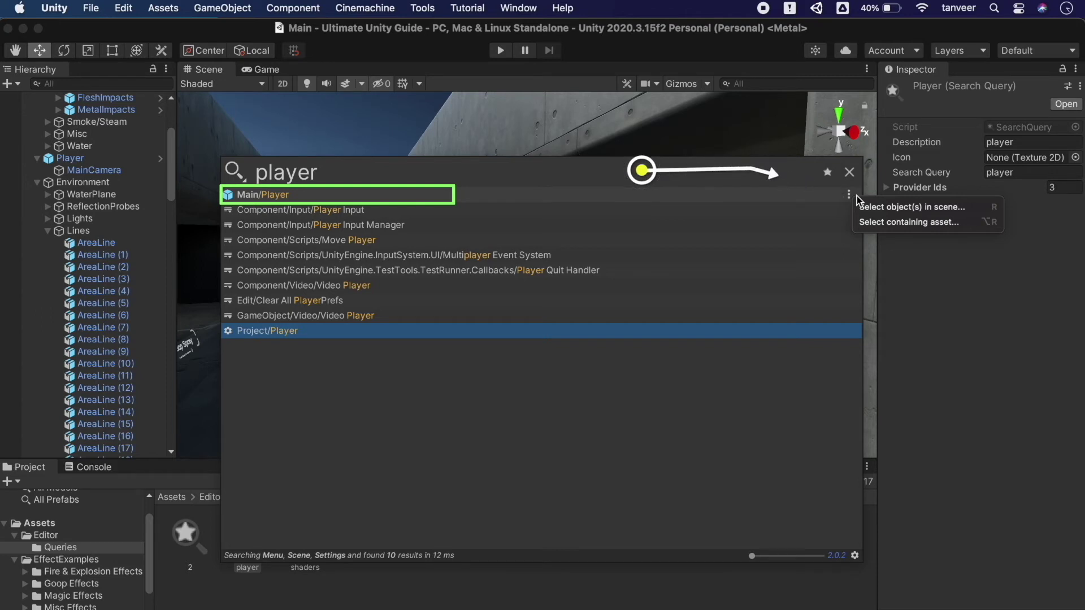
click(947, 209)
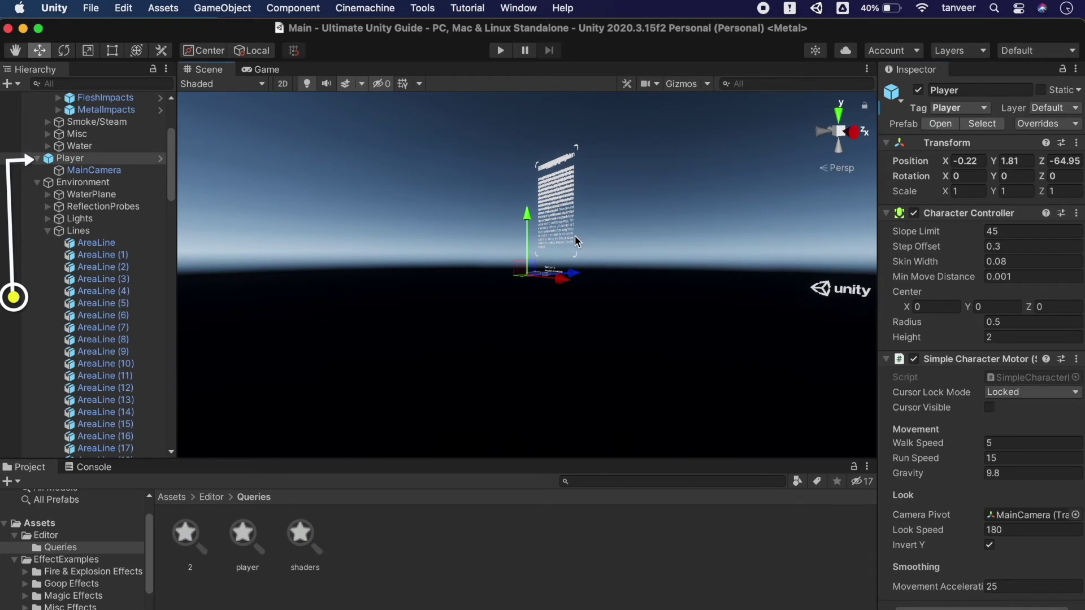
Frame the Player object in the Scene view, zoom out, and reopen Quick Search.
double_click(82, 157)
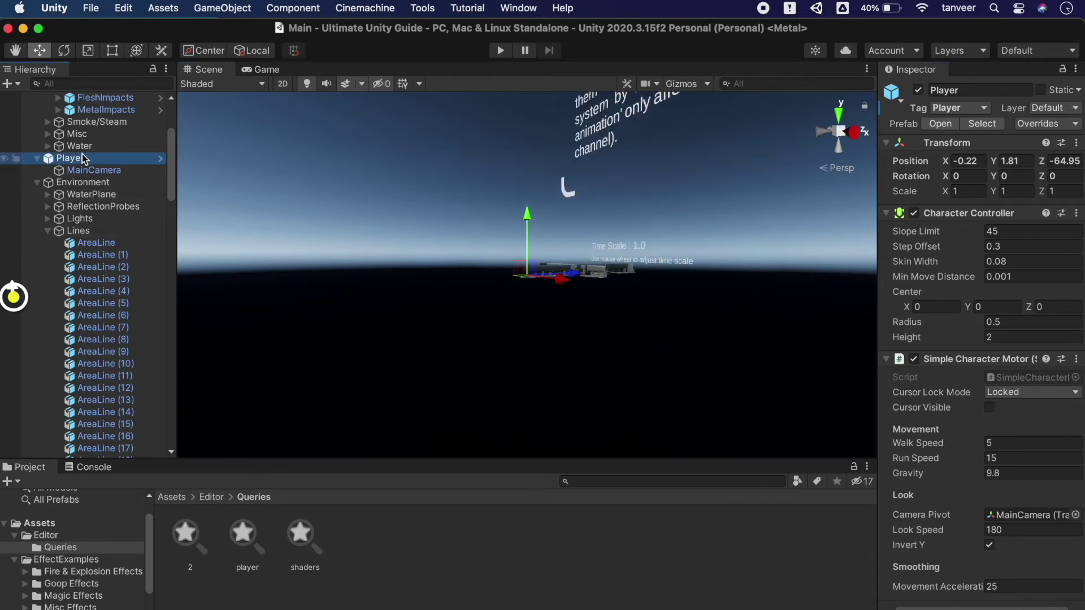
scroll(509, 290, down, 5)
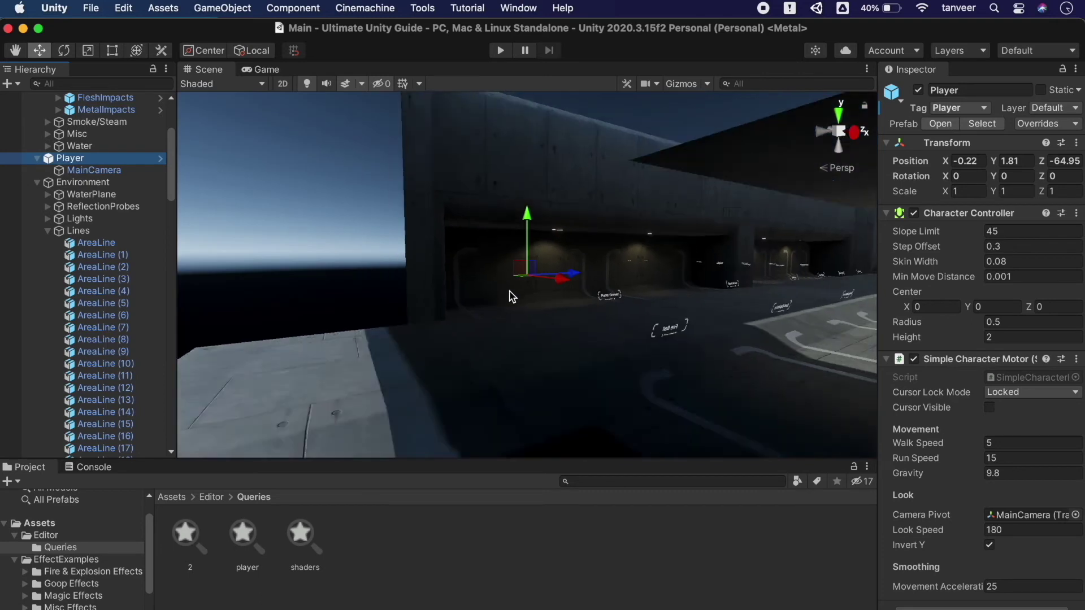
scroll(510, 290, down, 2)
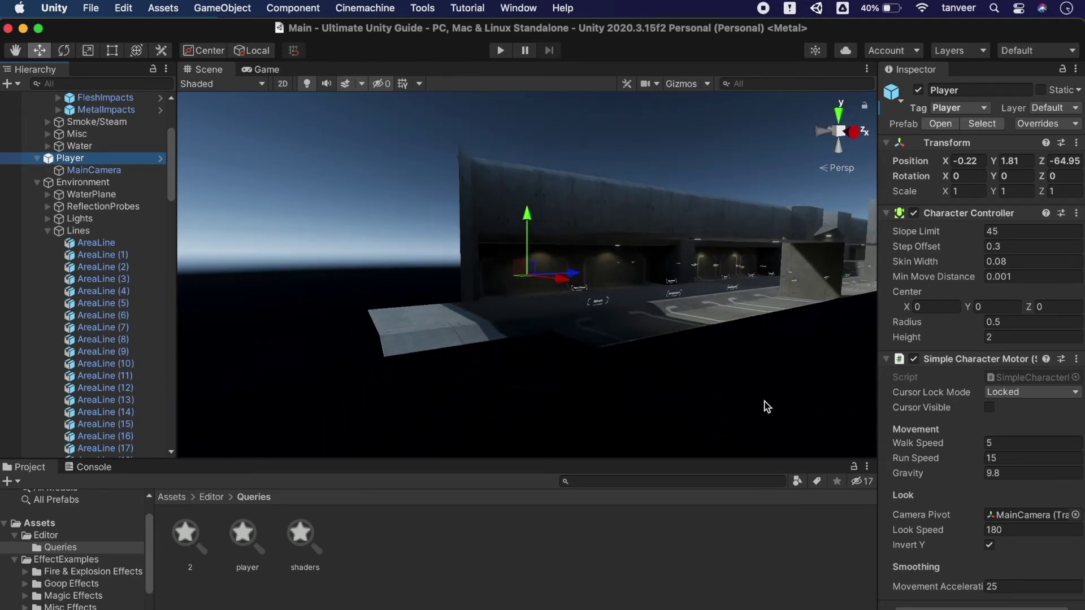
click(563, 8)
Enable 'Open Quick Search as dockable window' in the preferences and close Preferences.
click(669, 332)
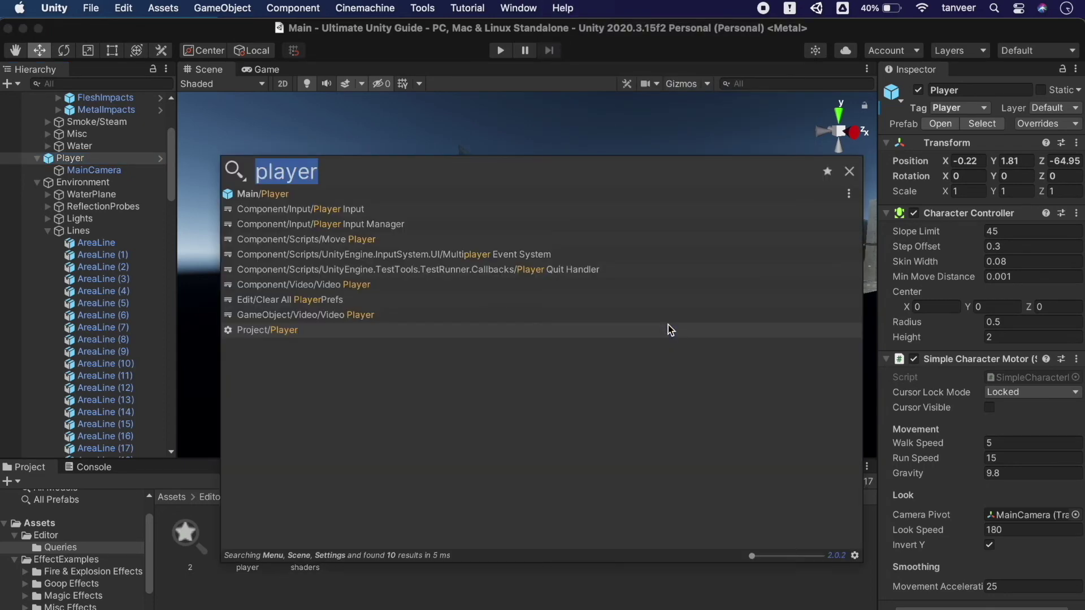
click(855, 556)
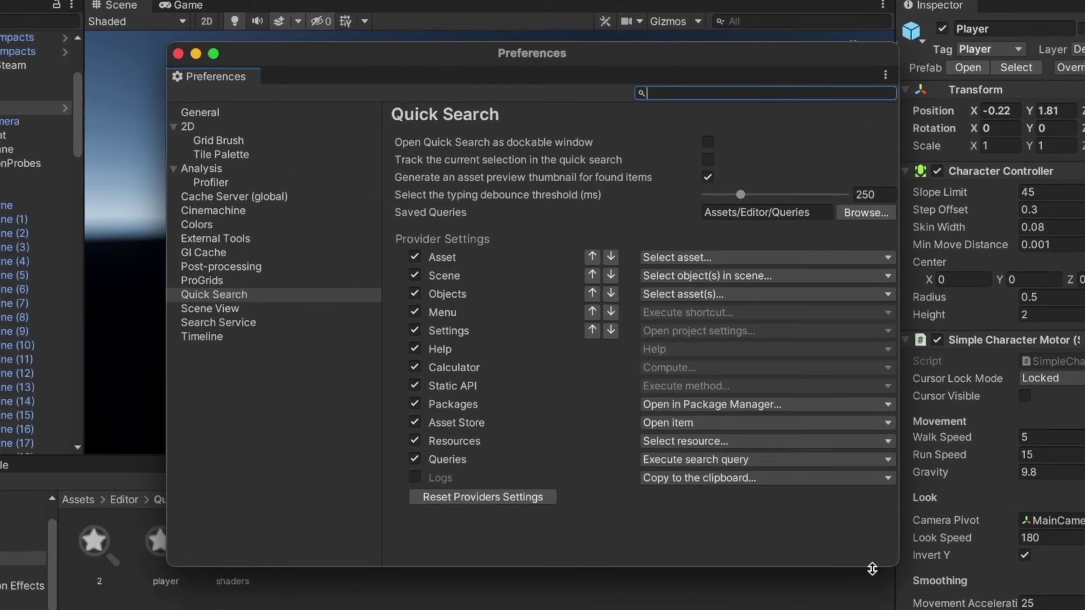
click(235, 296)
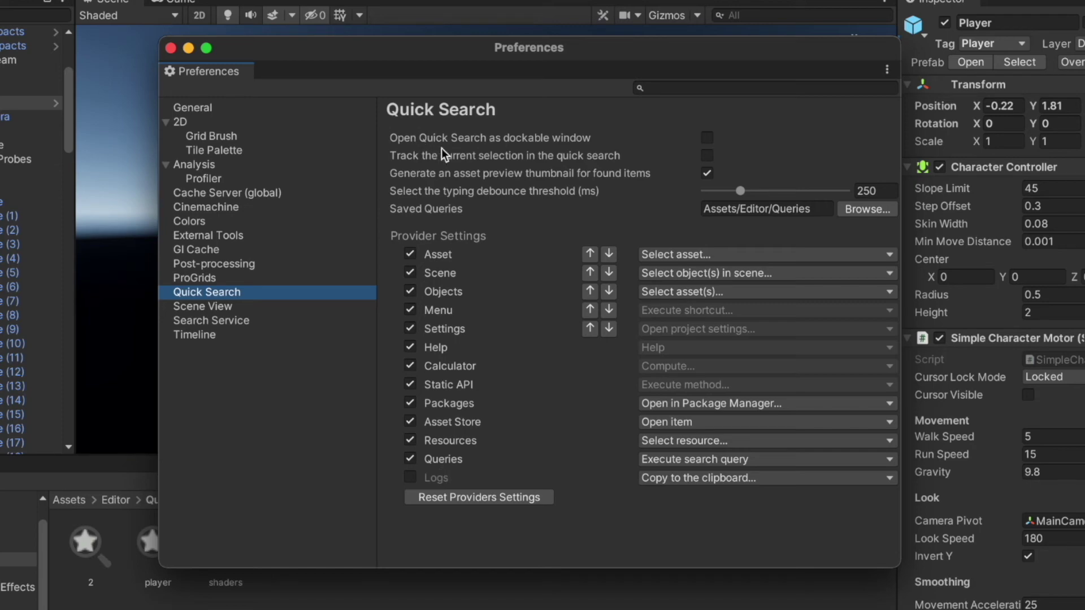
click(707, 139)
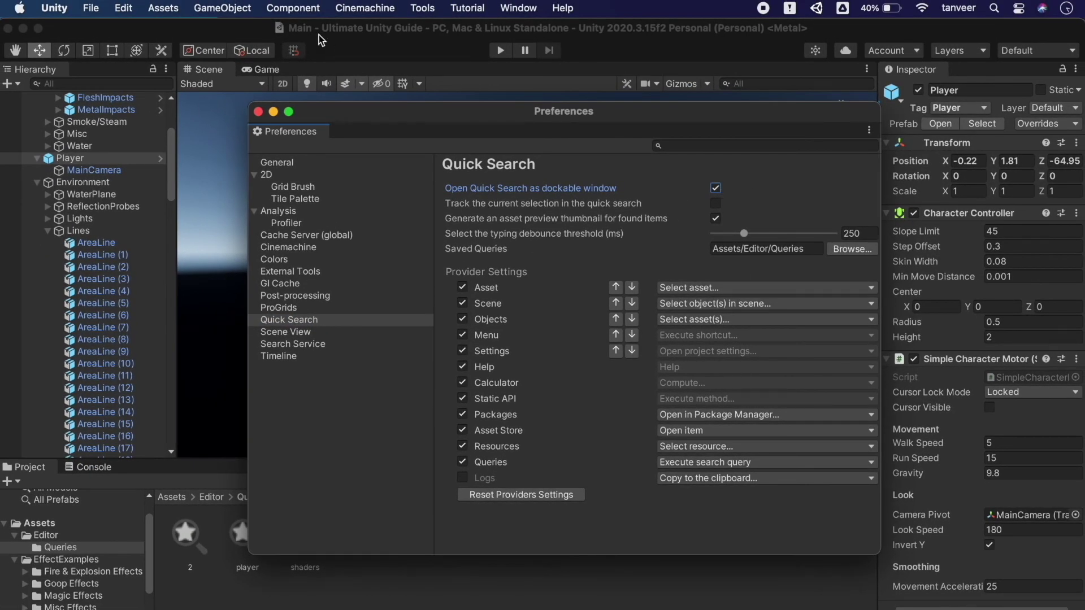
click(258, 111)
Open Quick Search from the Help menu and dock it as a tab beside Scene and Game.
click(518, 8)
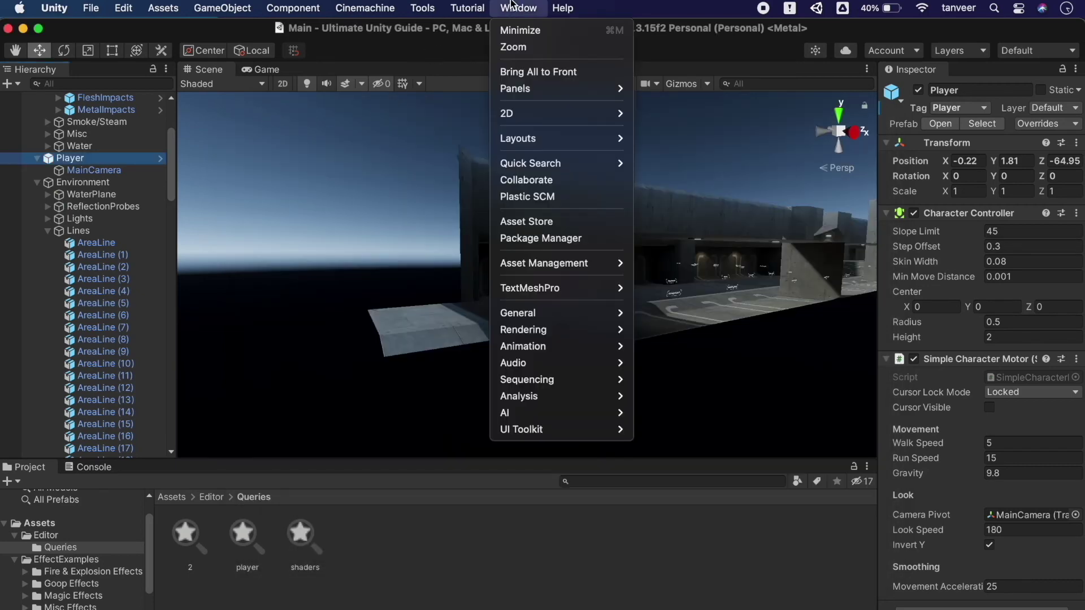
mouse_move(562, 8)
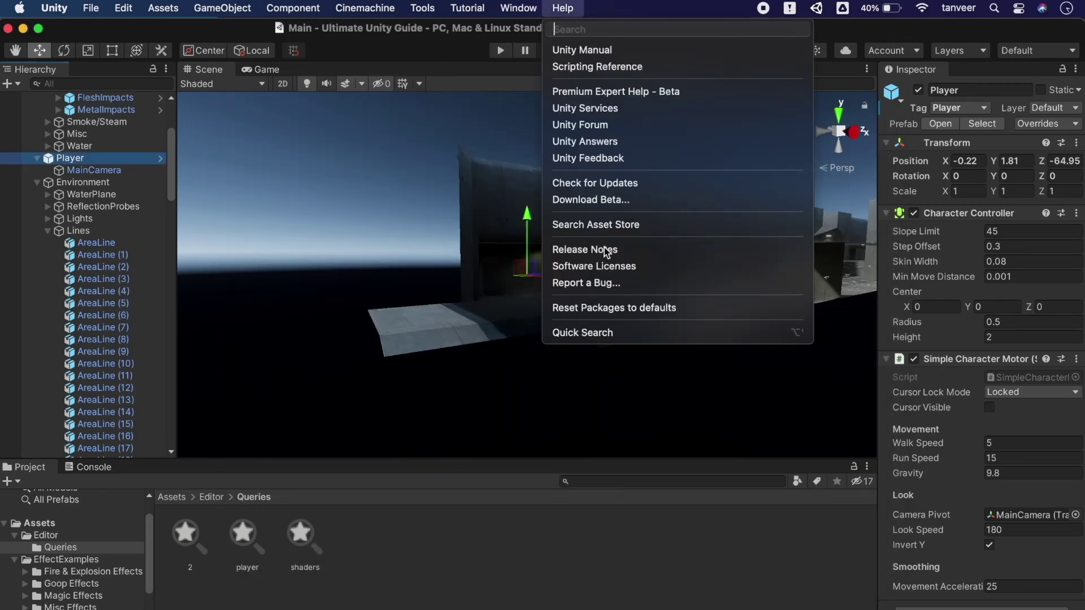
click(612, 332)
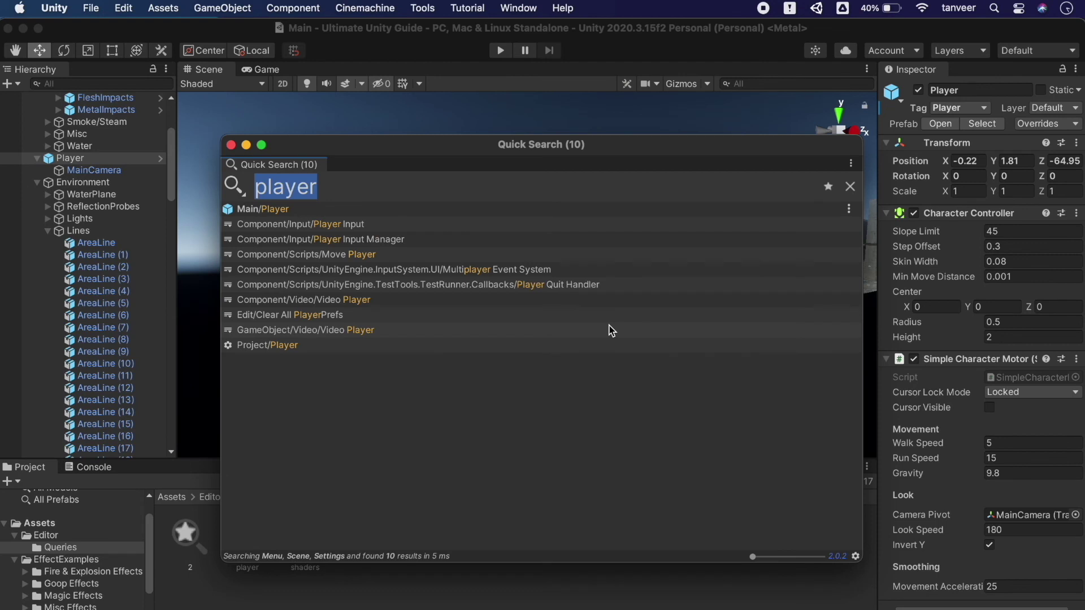
drag(439, 143, 411, 158)
drag(246, 178, 314, 70)
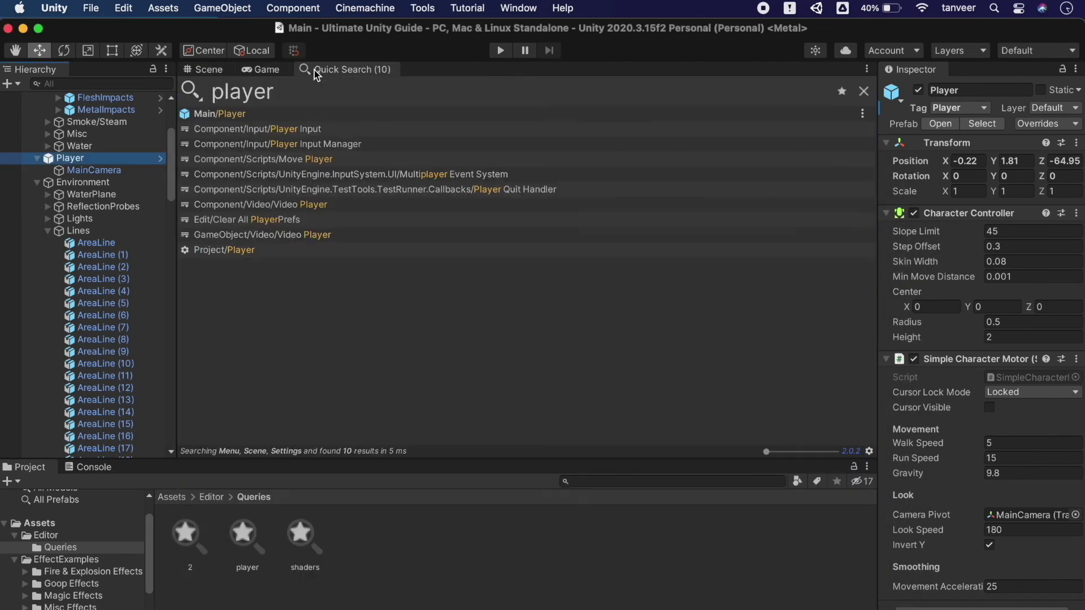
Replace the player query with 'test', then erase it so the saved queries show.
click(430, 97)
key(BackSpace)
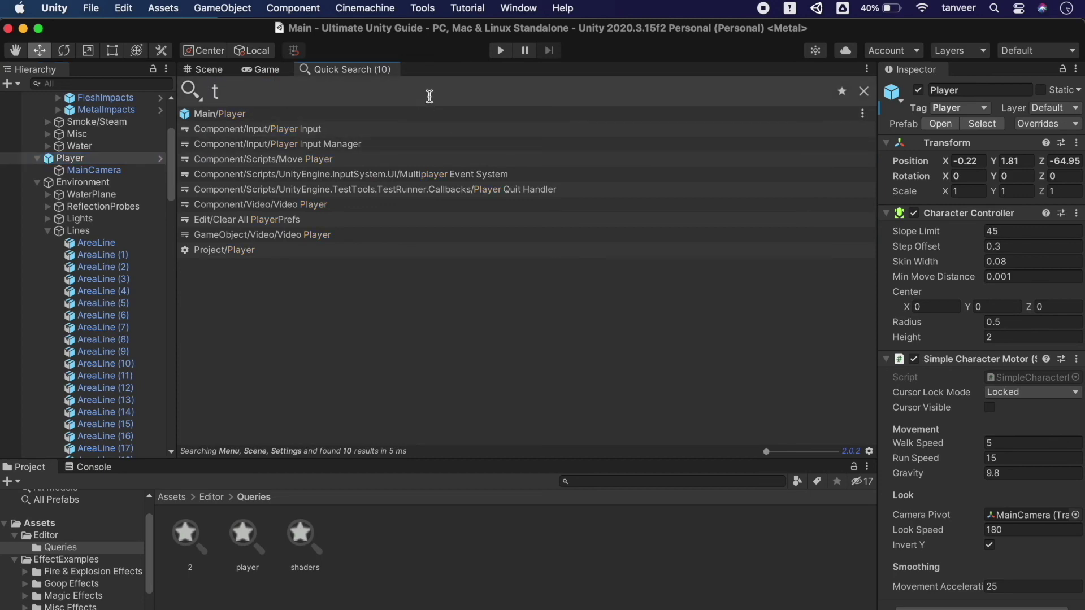
text(test)
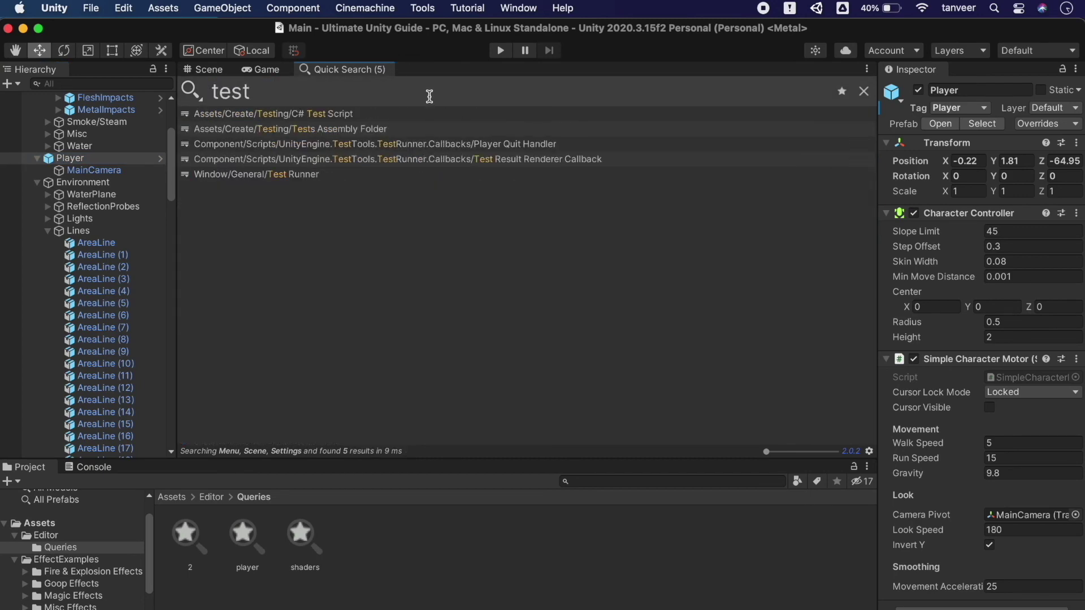
key(BackSpace)
key(BackSpace)
key(BackSpace)
key(BackSpace)
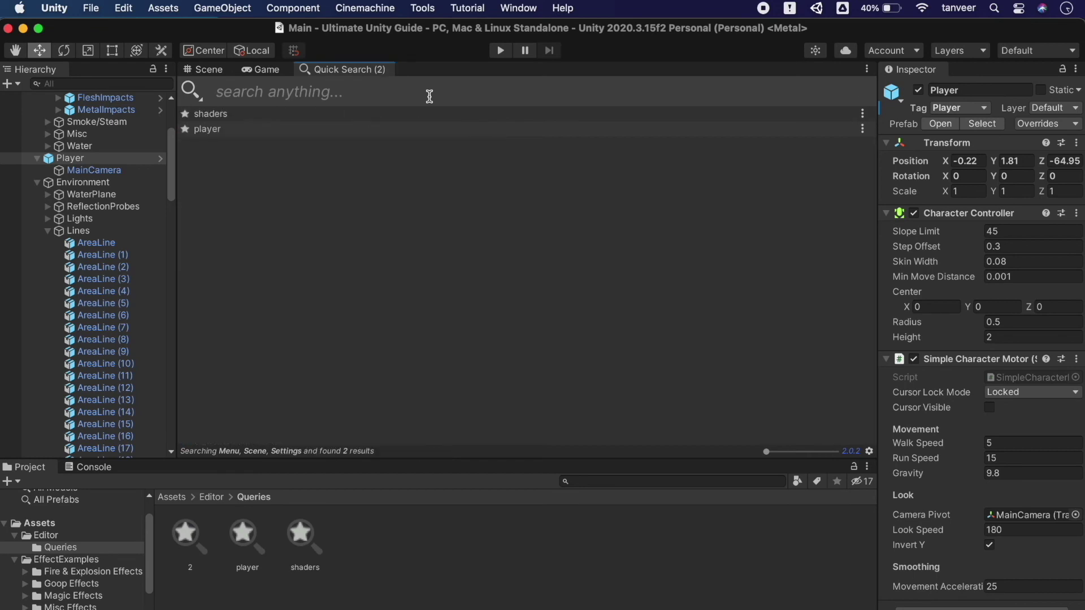